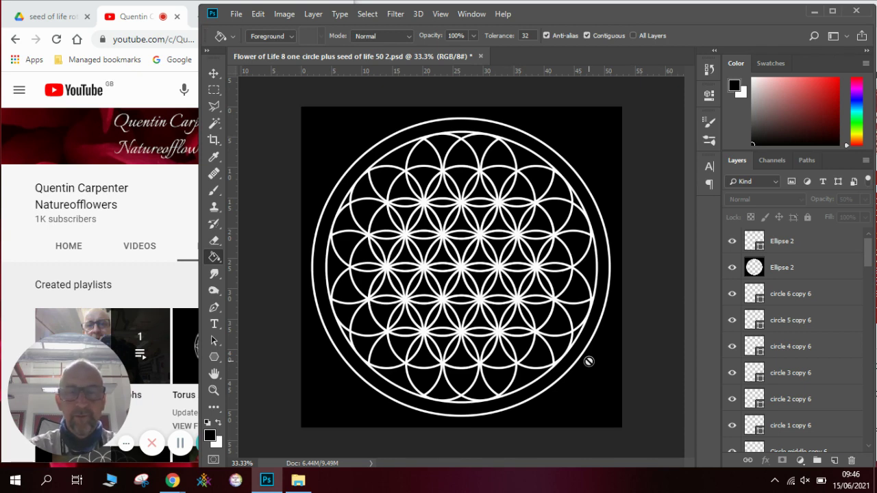
# Bring the Photopea editor to the front and dismiss the New Ellipse size prompt
pyautogui.click(814, 15)
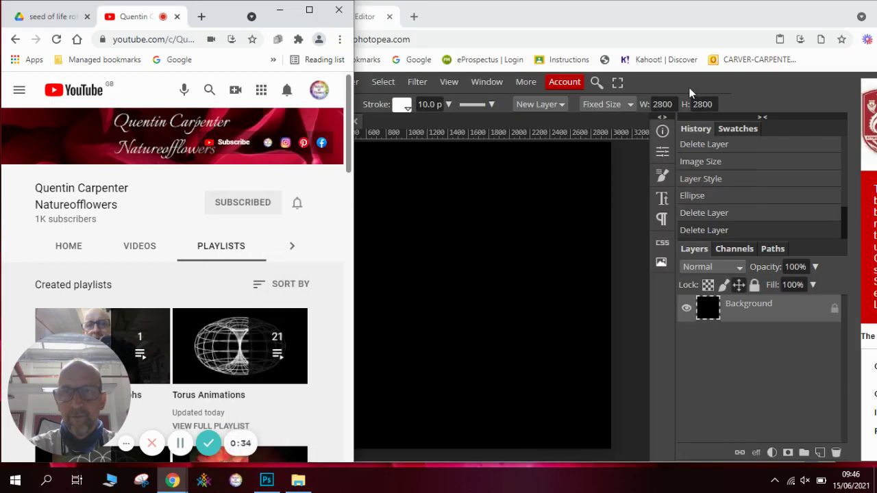
pyautogui.click(637, 190)
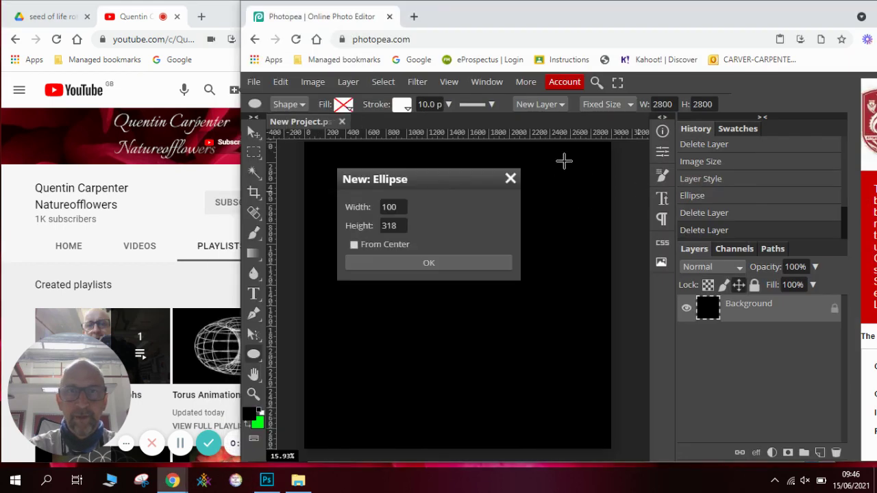
pyautogui.click(511, 178)
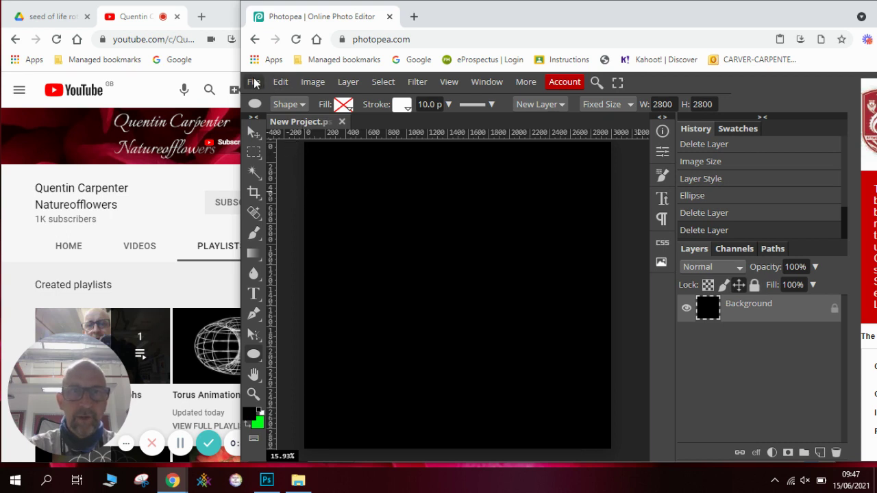
# Create a new 10 × 10 in, 300 DPI project with a black background and close the older project
pyautogui.click(253, 82)
pyautogui.click(263, 96)
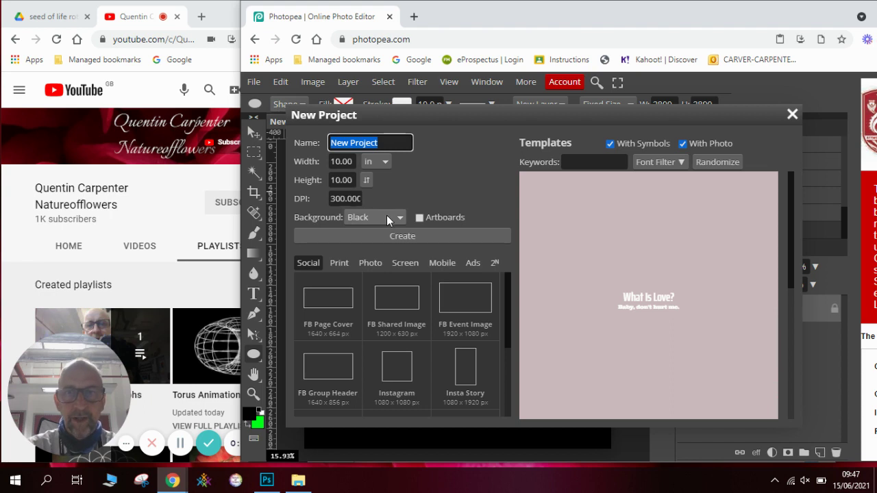
pyautogui.click(445, 239)
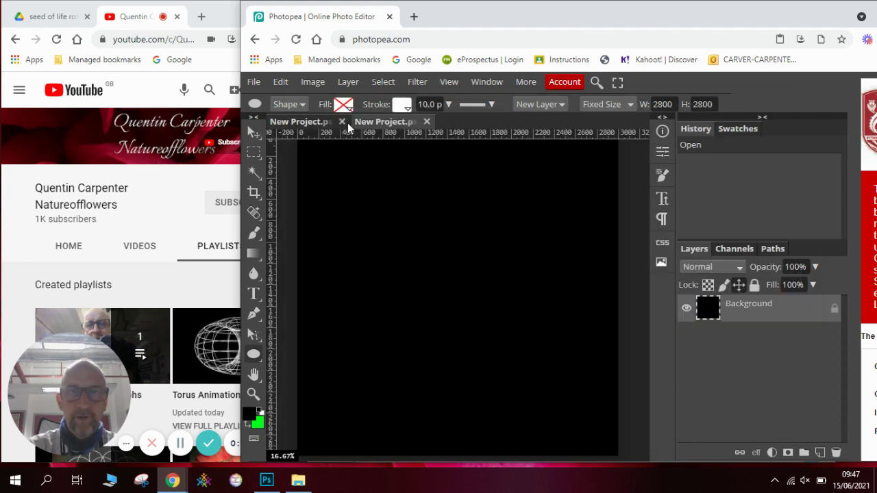
pyautogui.click(342, 122)
# Close the spare project without saving, then draw and delete a test rectangle
pyautogui.click(664, 125)
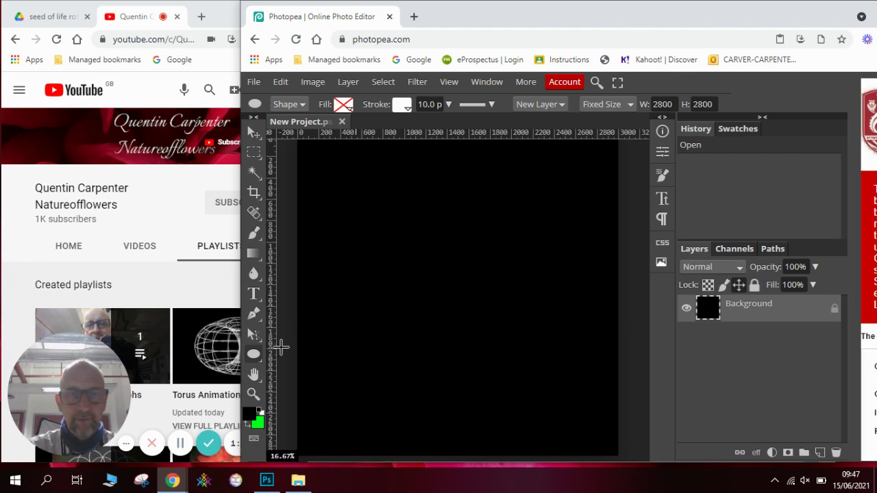
pyautogui.rightClick(257, 356)
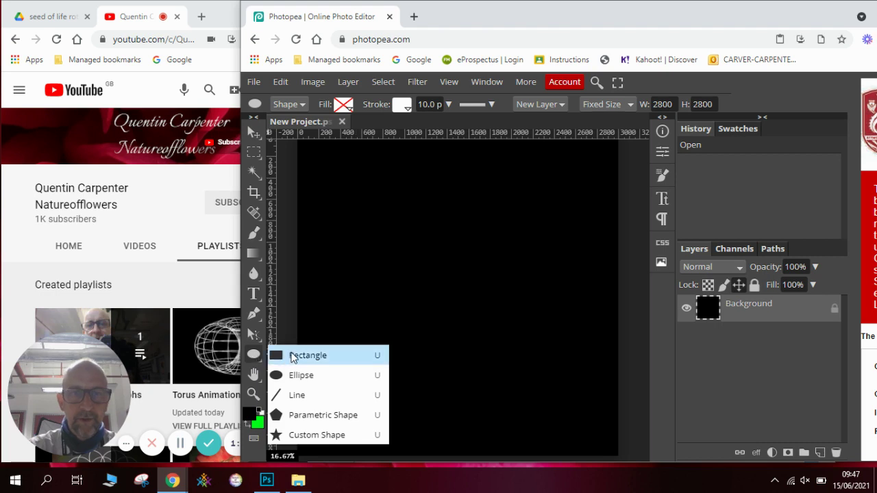
pyautogui.click(290, 354)
pyautogui.moveTo(290, 353); pyautogui.dragTo(276, 356)
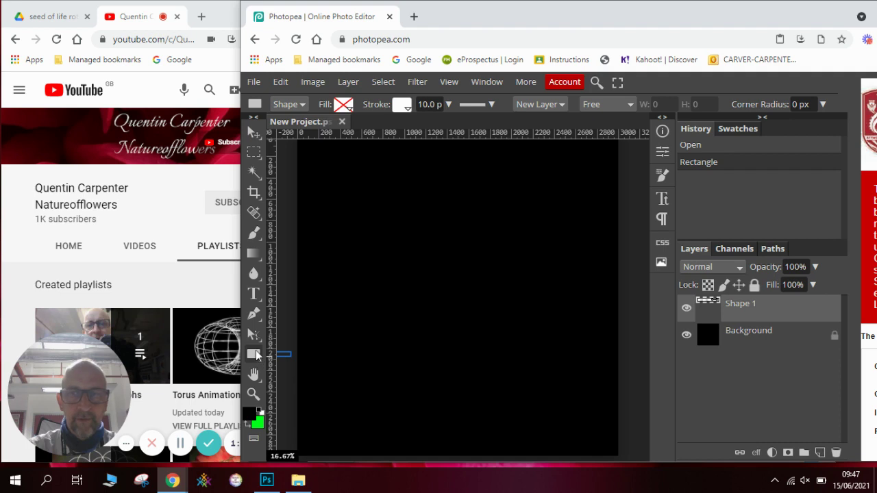
pyautogui.click(835, 452)
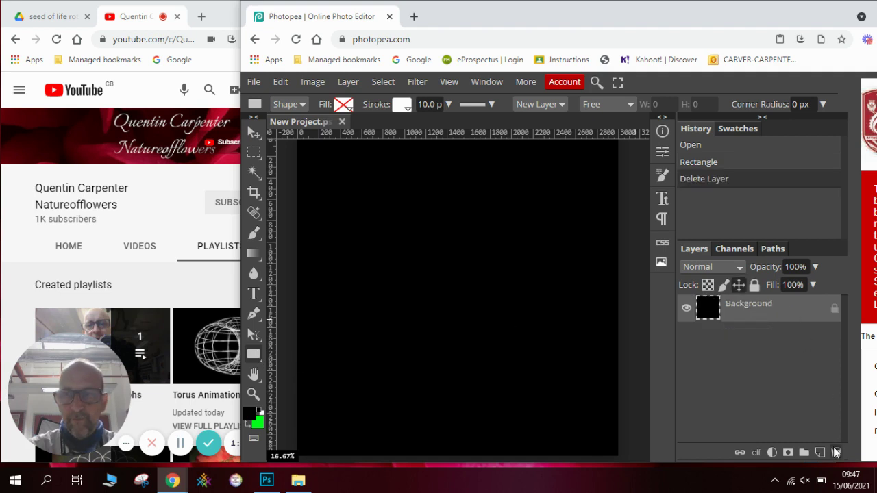
# Set the Ellipse tool to no fill, a 10 px white stroke and a fixed 2800 × 2800 px size
pyautogui.rightClick(255, 362)
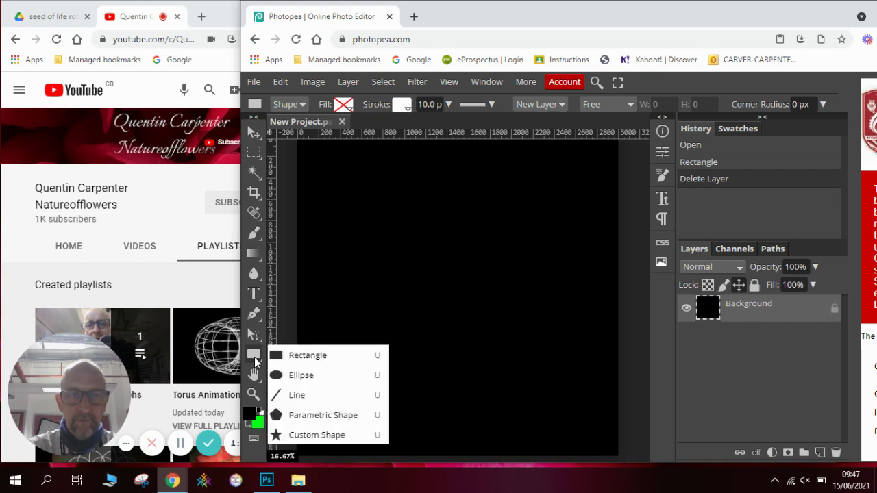
pyautogui.click(296, 378)
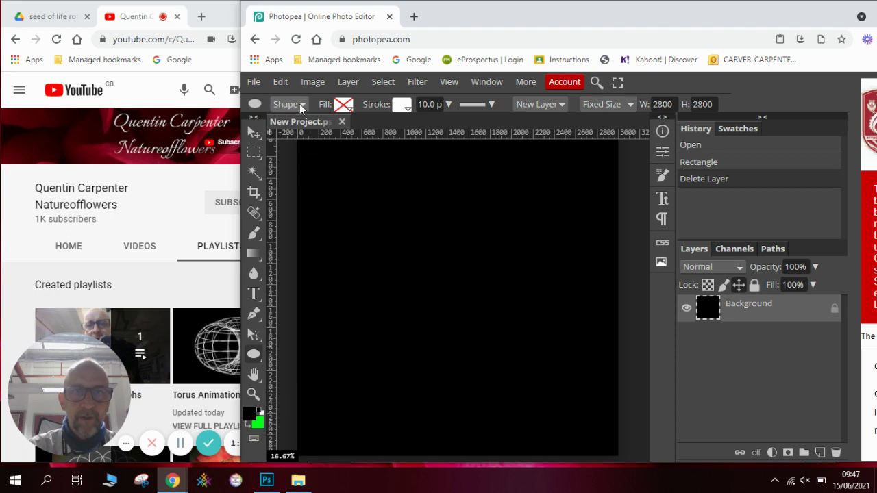
pyautogui.click(343, 106)
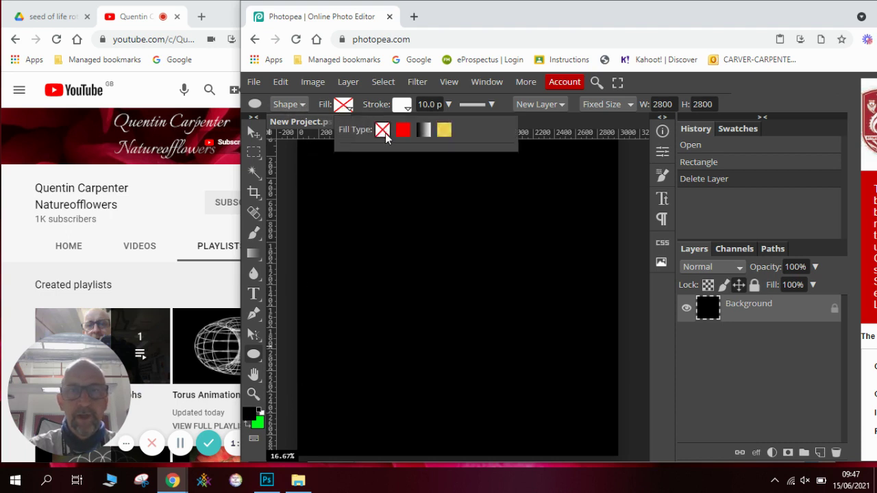
pyautogui.click(404, 107)
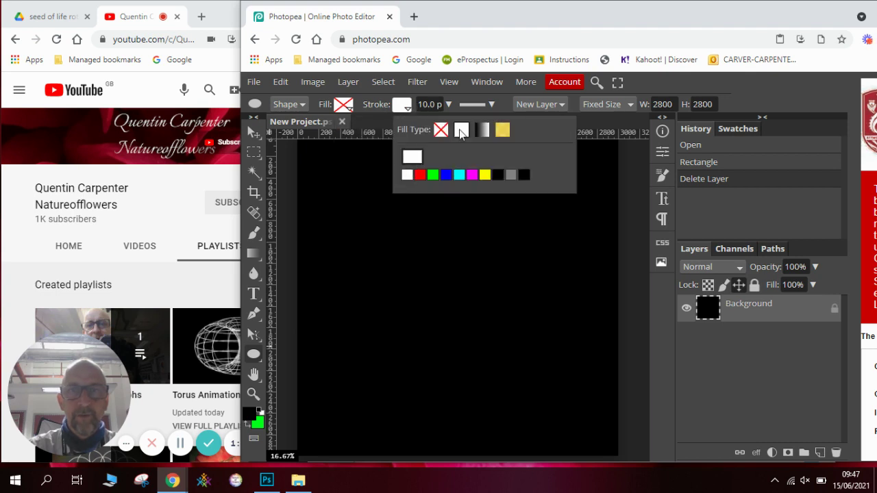
pyautogui.click(433, 105)
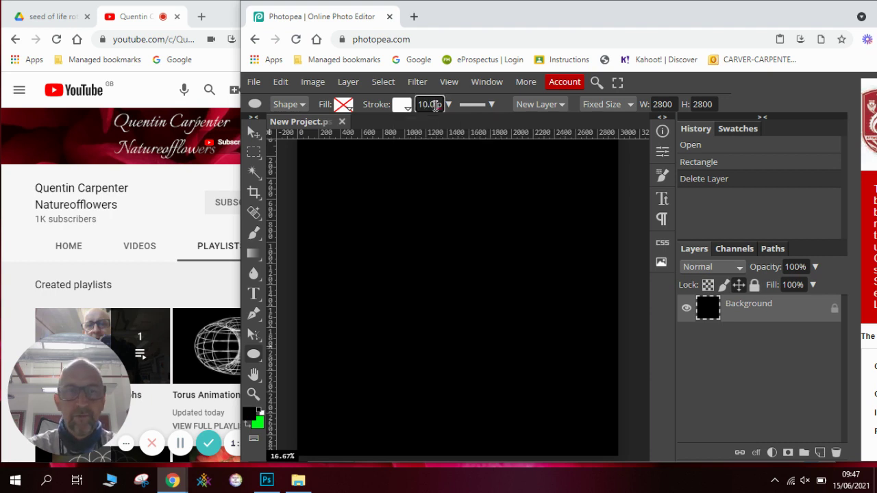
pyautogui.click(496, 103)
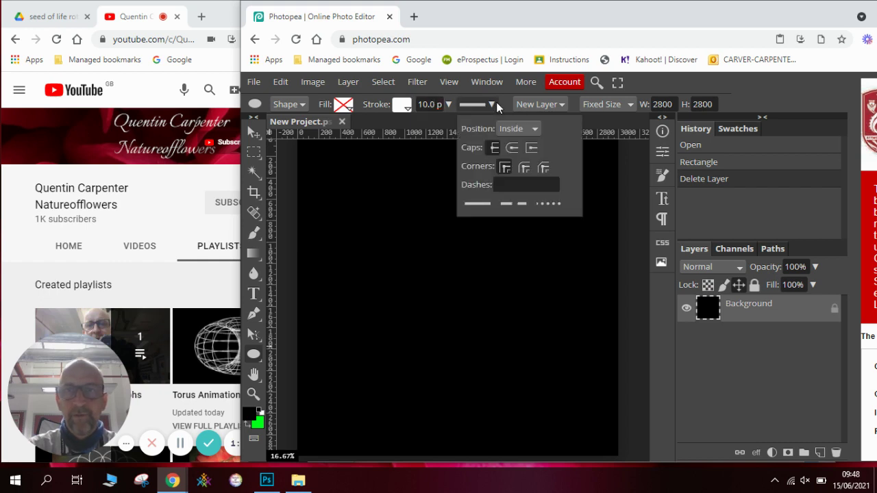
pyautogui.click(603, 104)
pyautogui.click(674, 104)
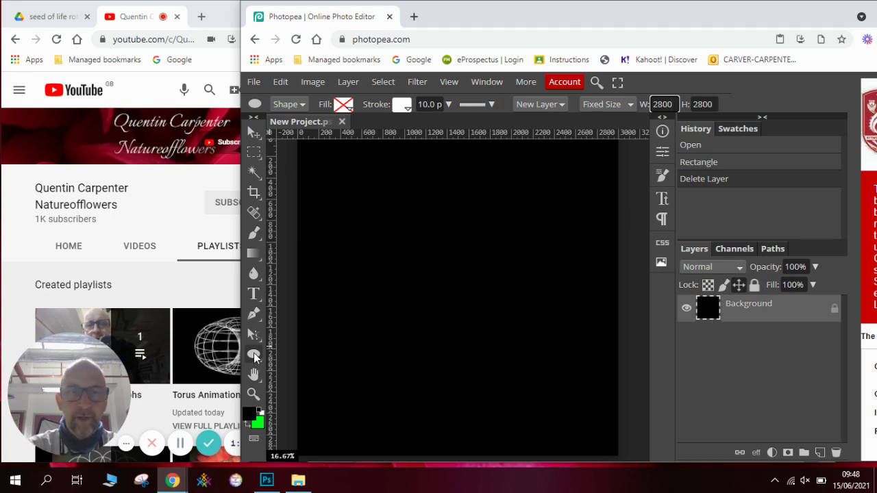
# Place a 2800 × 2800 px white-outlined circle centred on the canvas as layer Shape 1
pyautogui.click(255, 355)
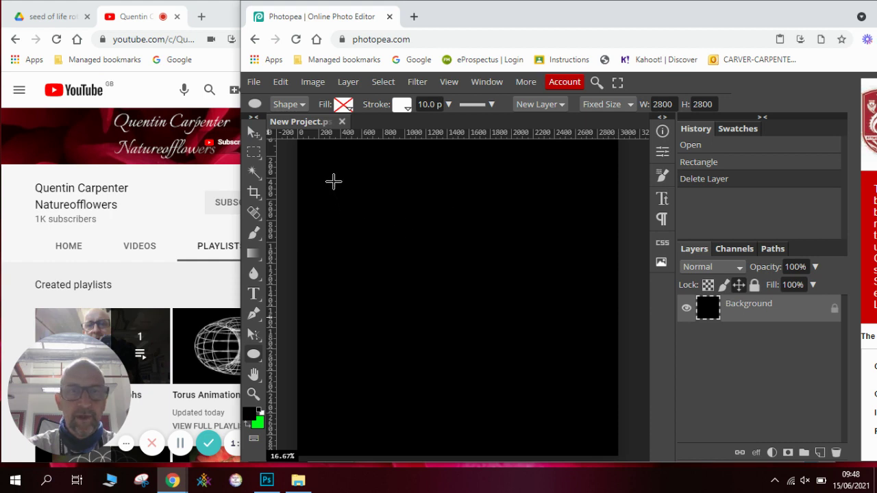
pyautogui.moveTo(331, 175); pyautogui.dragTo(606, 447)
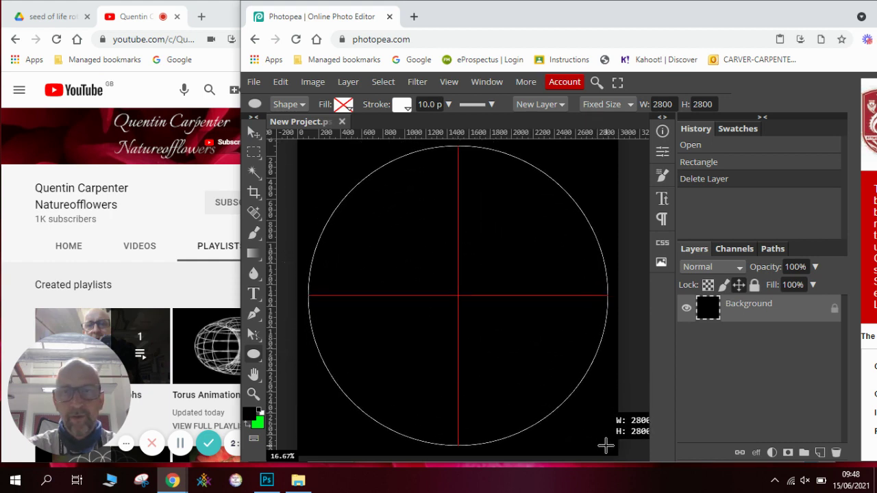
pyautogui.moveTo(606, 446); pyautogui.dragTo(606, 446)
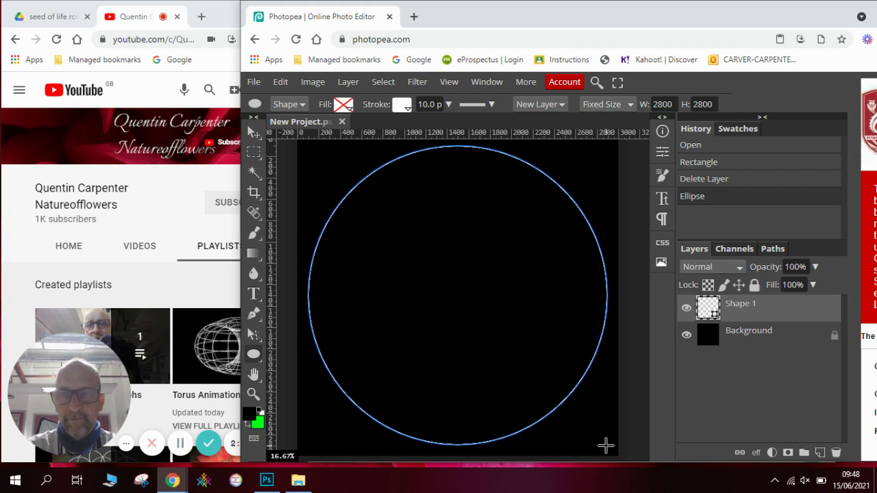
# Duplicate Shape 1 and scale the copy to 50%, anchored at the left edge
pyautogui.rightClick(762, 312)
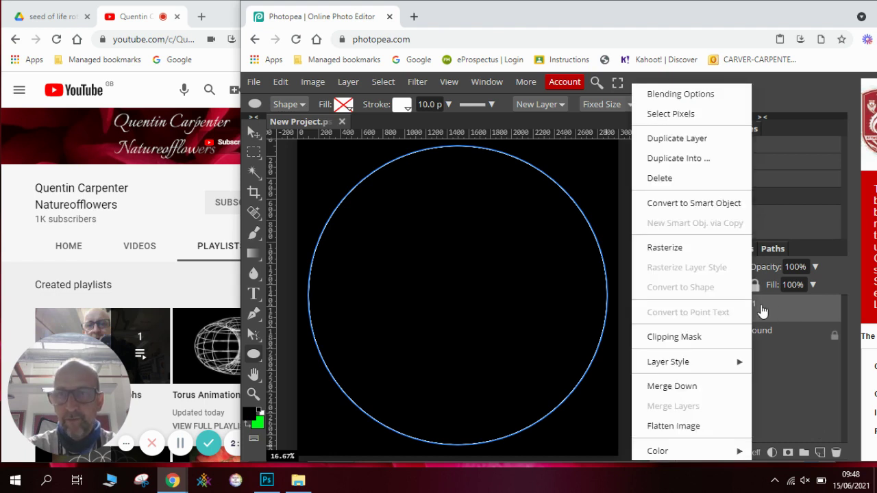
pyautogui.click(710, 139)
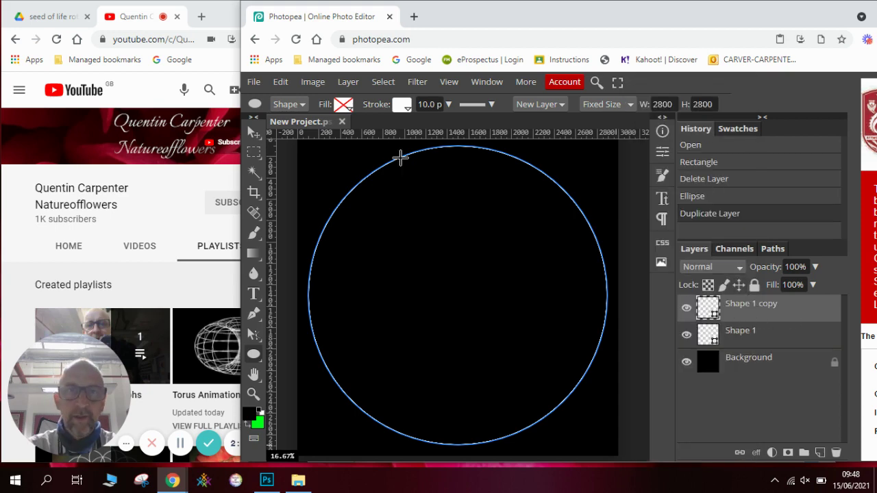
pyautogui.click(280, 83)
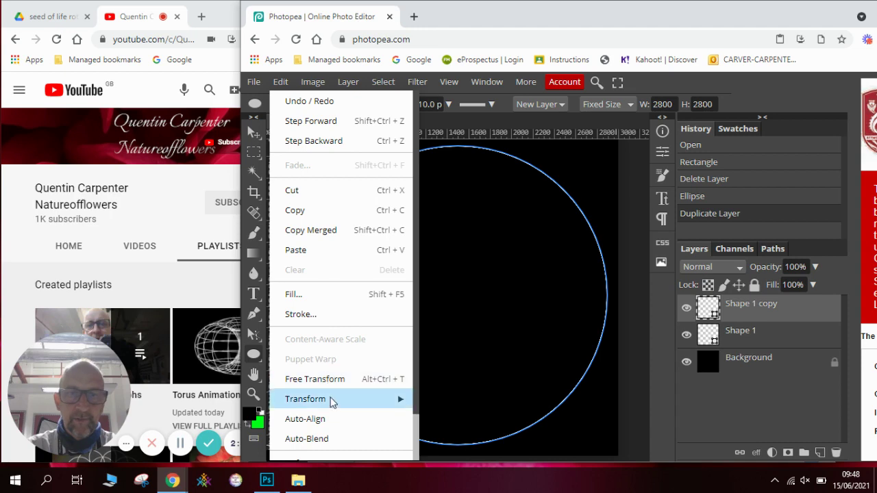
pyautogui.moveTo(306, 398)
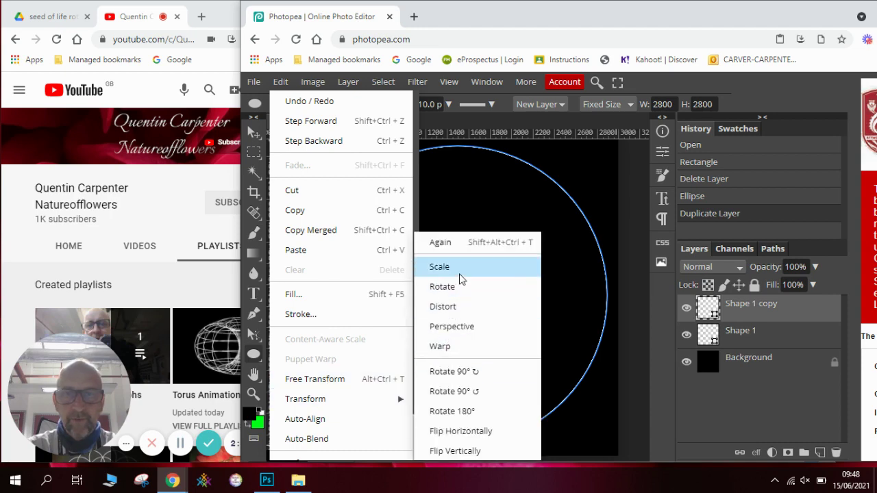
pyautogui.click(459, 272)
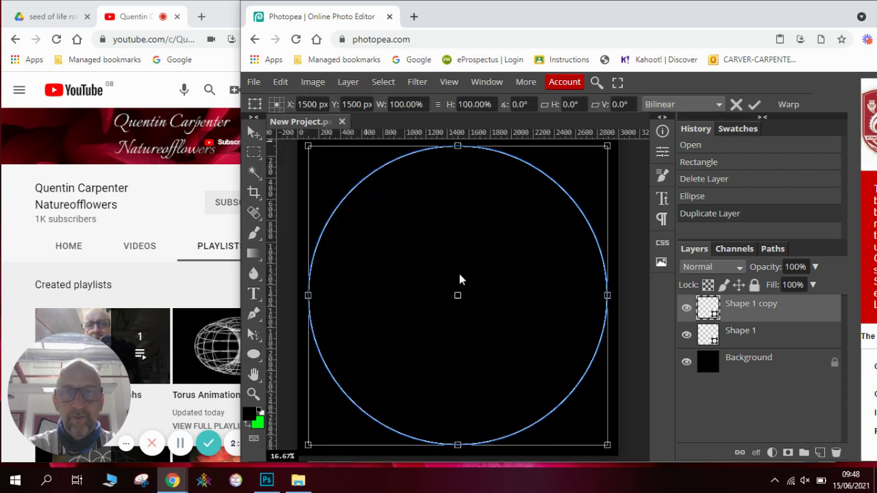
pyautogui.click(273, 106)
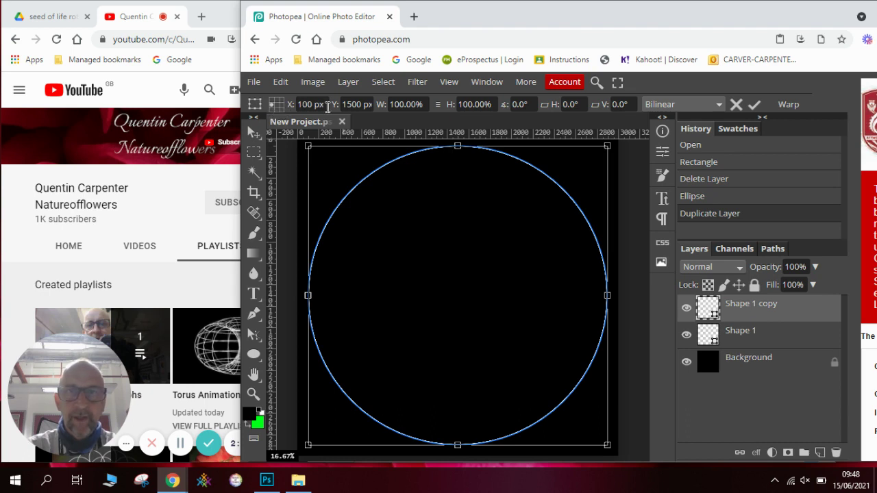
pyautogui.click(416, 104)
pyautogui.moveTo(417, 104); pyautogui.dragTo(392, 103)
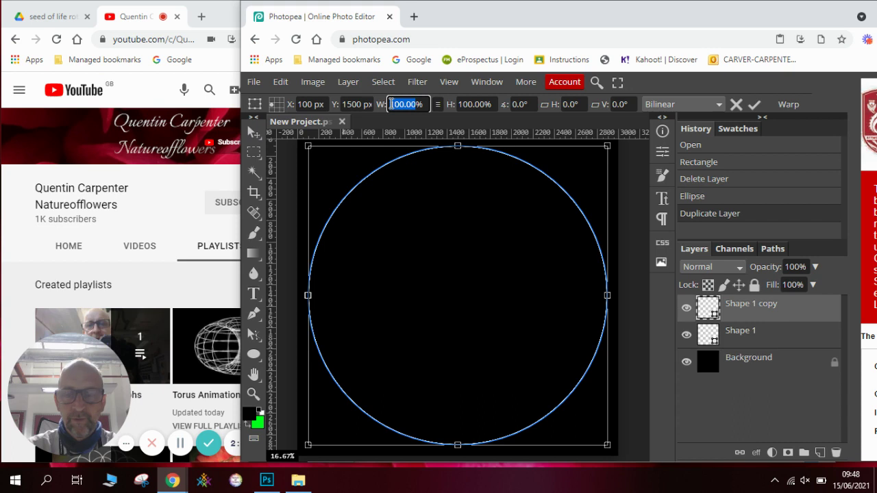
pyautogui.write('50')
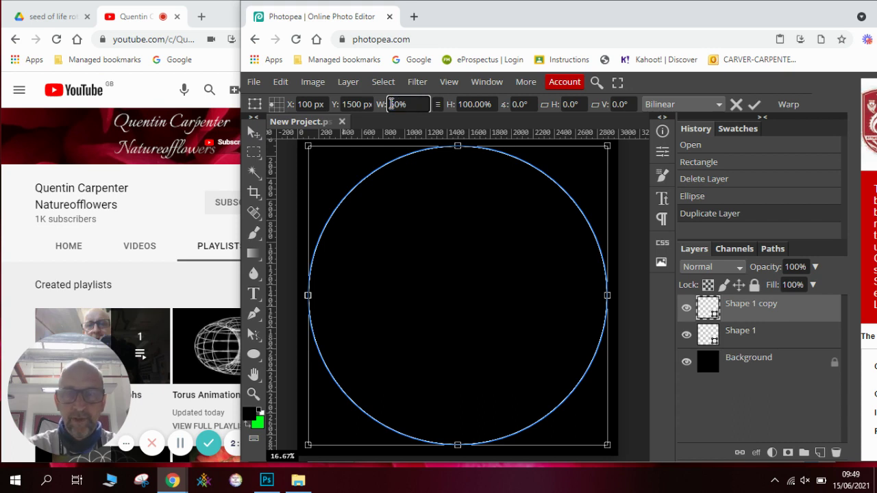
pyautogui.press('Return')
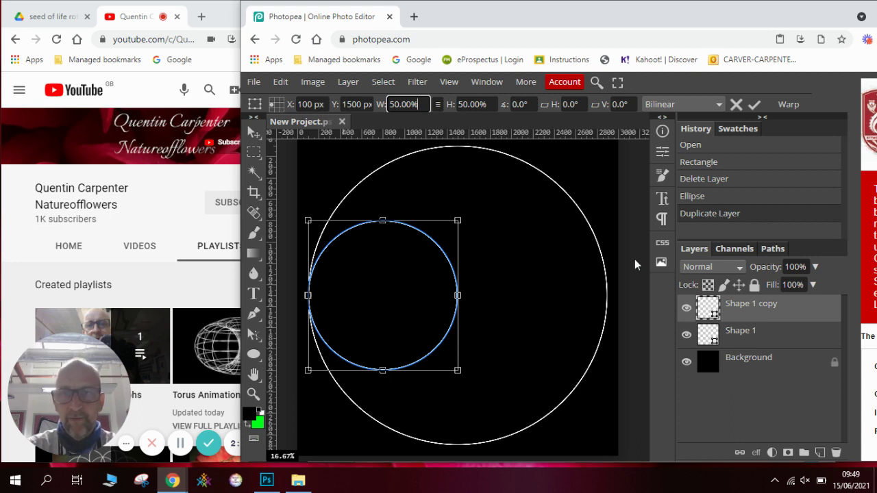
# Duplicate Shape 1 again and scale the copy to 50% against the big circle's right edge
pyautogui.click(758, 341)
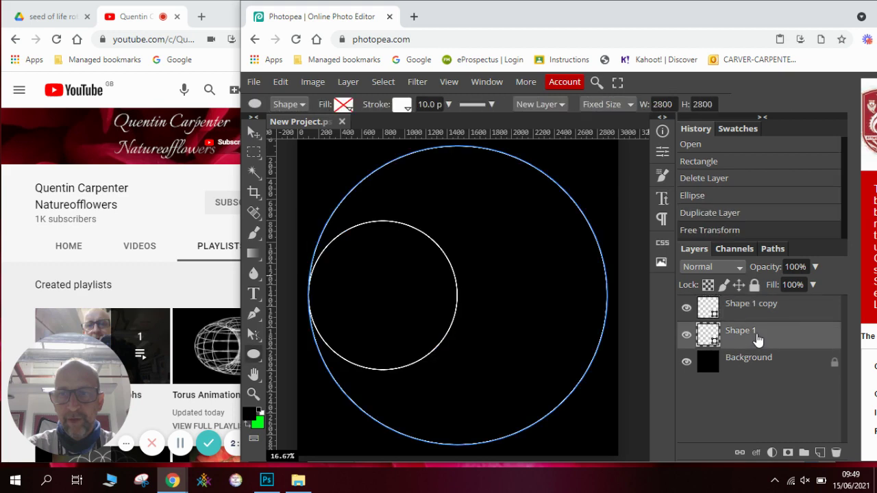
pyautogui.rightClick(757, 341)
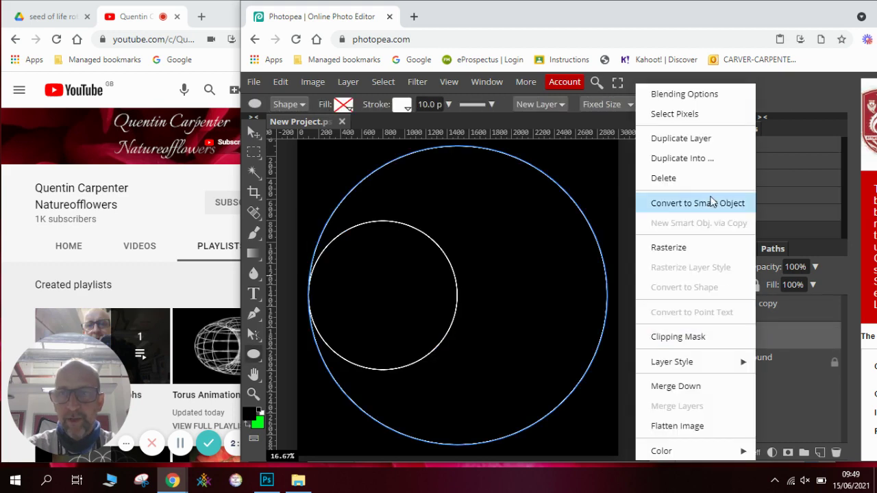
pyautogui.click(723, 139)
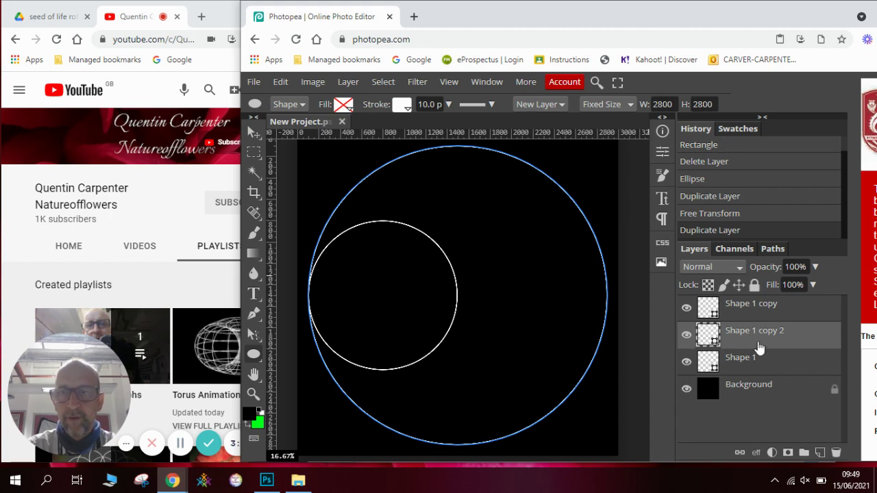
pyautogui.click(281, 82)
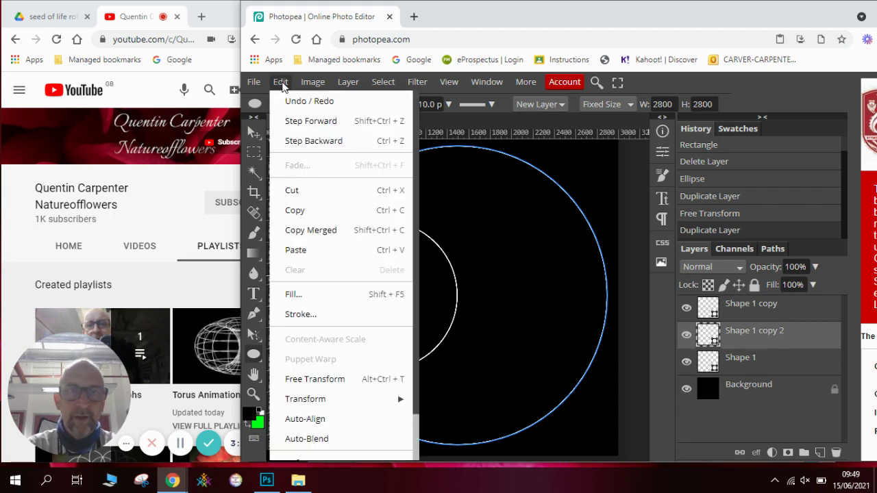
pyautogui.moveTo(306, 399)
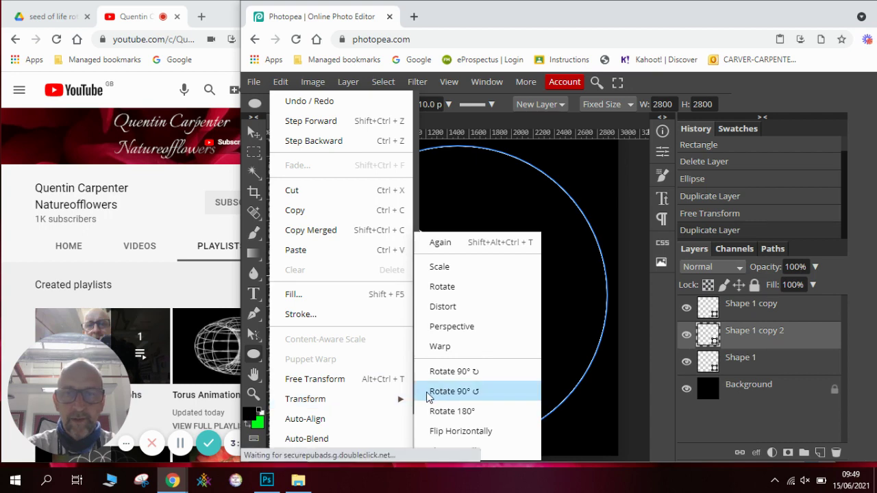
pyautogui.click(460, 271)
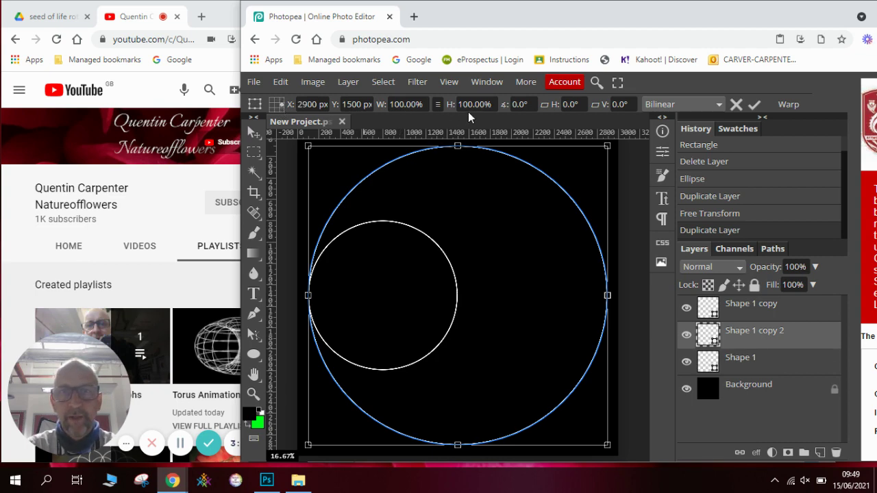
pyautogui.click(415, 105)
pyautogui.write('5')
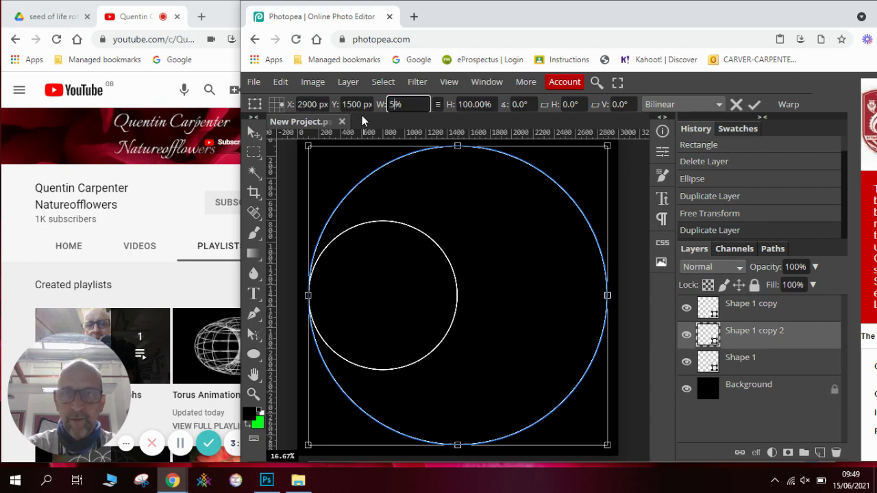
pyautogui.press('Return')
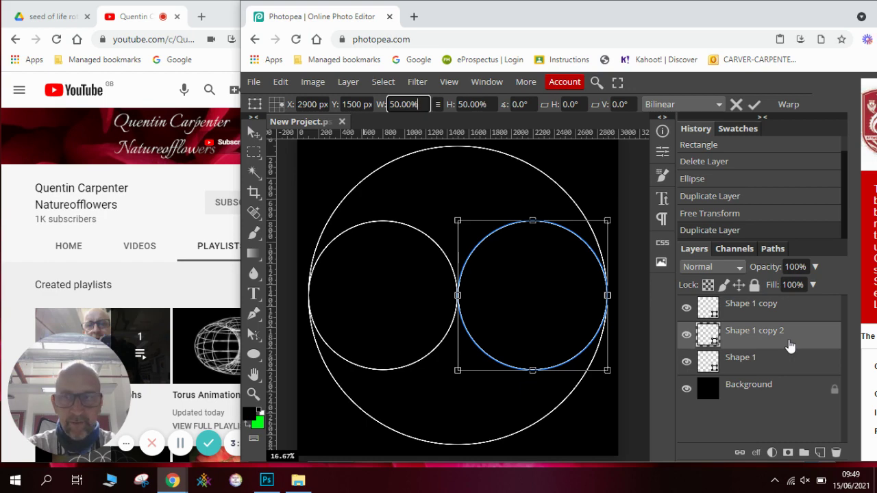
pyautogui.click(790, 312)
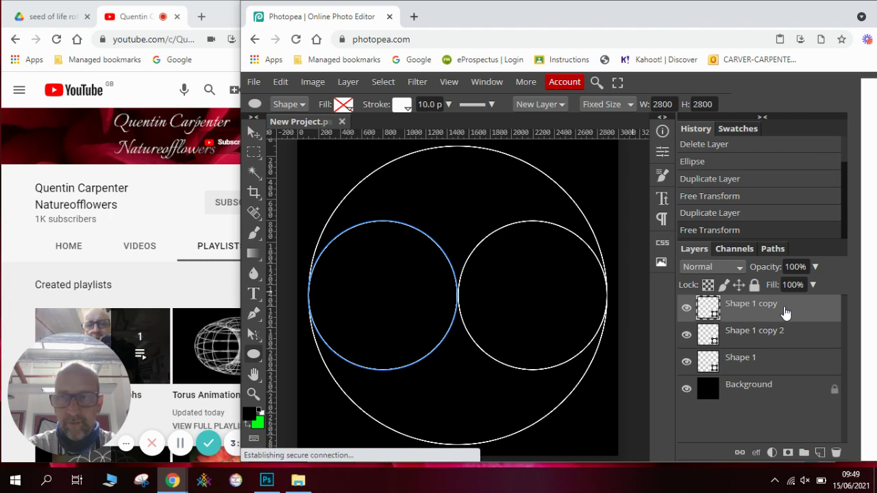
# Select all three circle layers and duplicate them as Shape 1 copy 3, copy 4 and copy 5
pyautogui.press('shift')
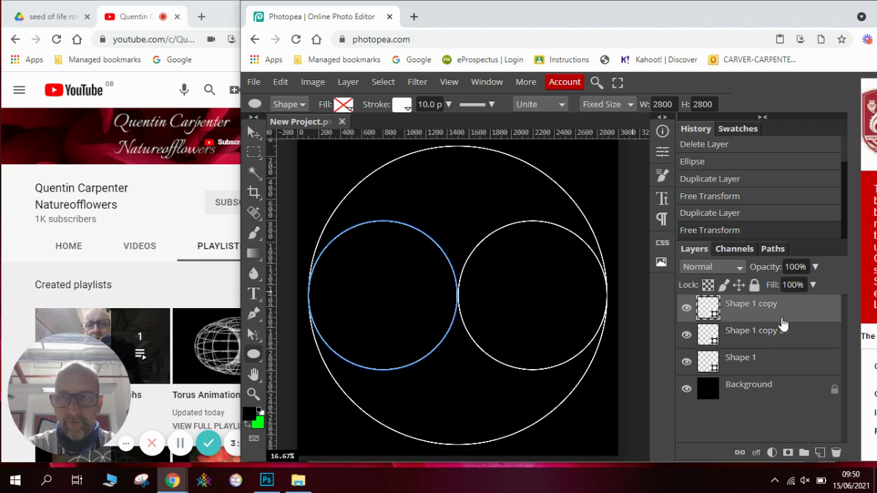
pyautogui.keyDown('shift'); pyautogui.click(779, 362); pyautogui.keyUp('shift')
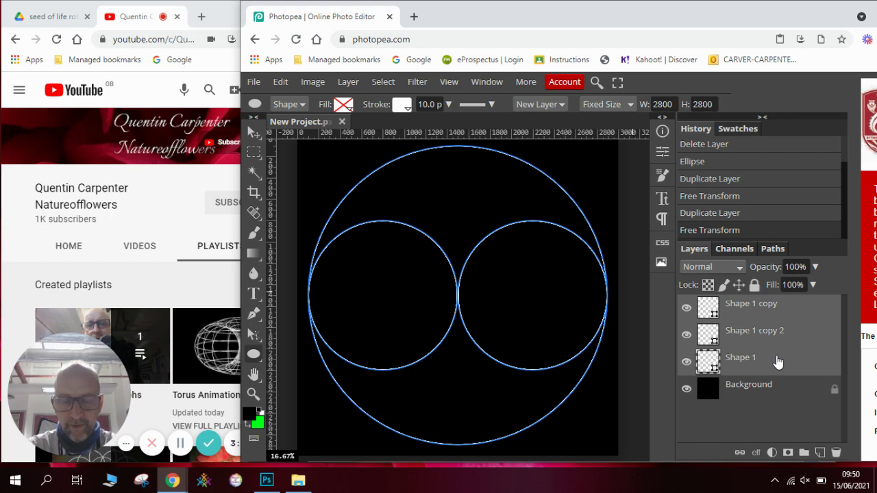
pyautogui.rightClick(778, 362)
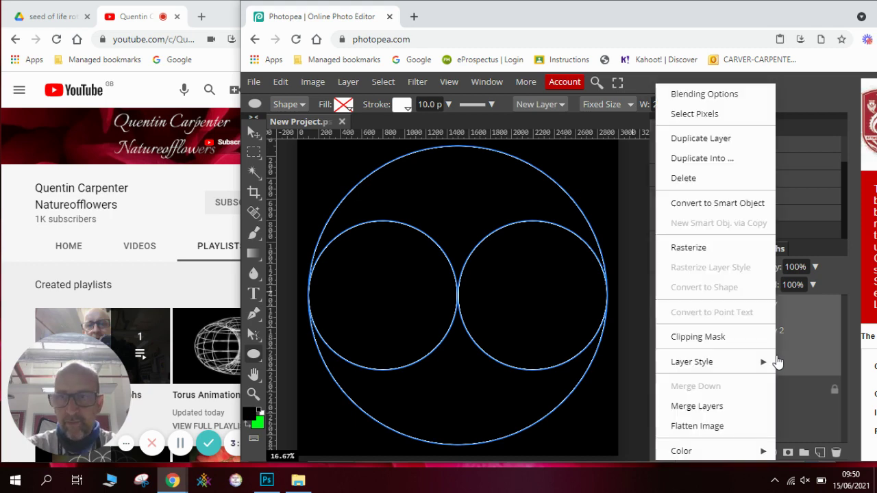
pyautogui.click(745, 149)
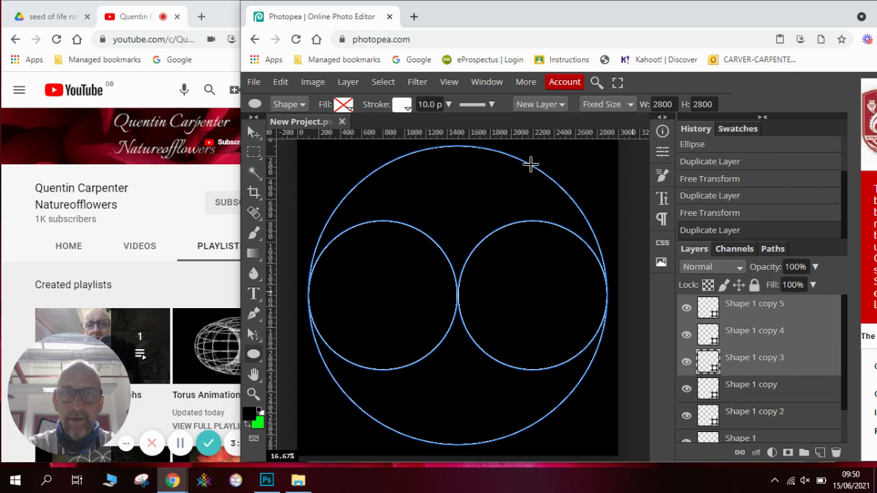
pyautogui.click(283, 83)
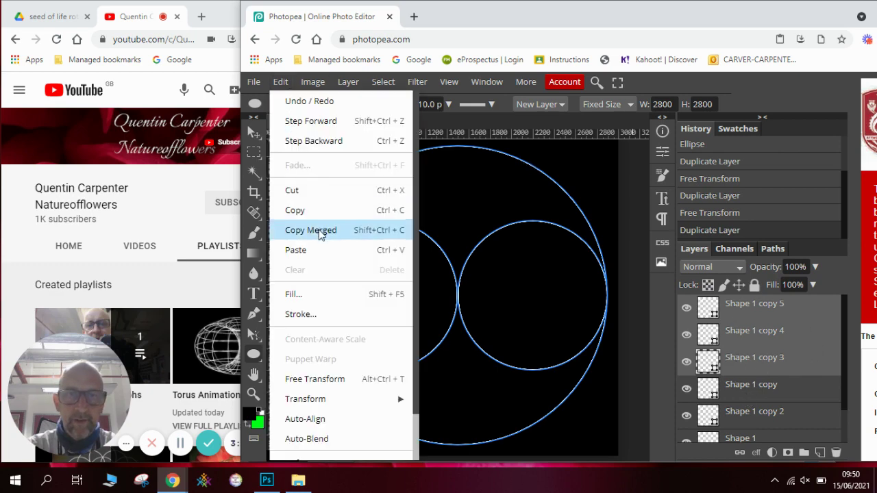
pyautogui.moveTo(315, 399)
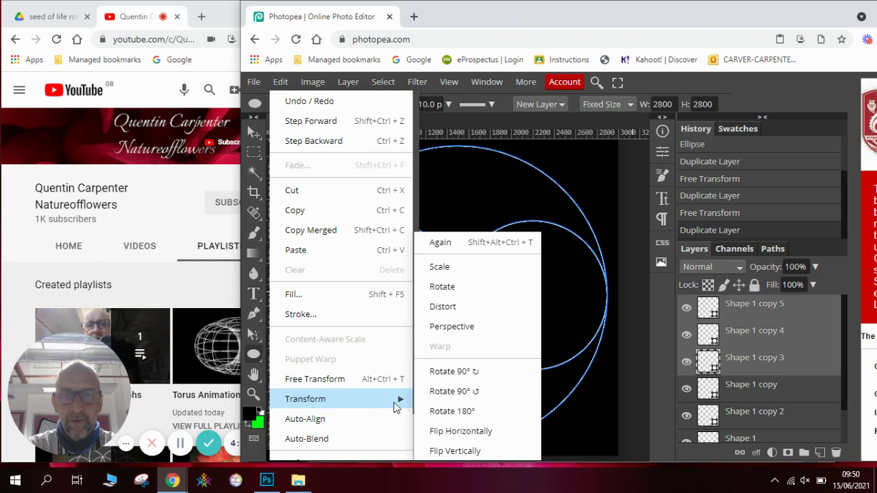
# Rotate the three duplicated circles by 60°
pyautogui.click(472, 287)
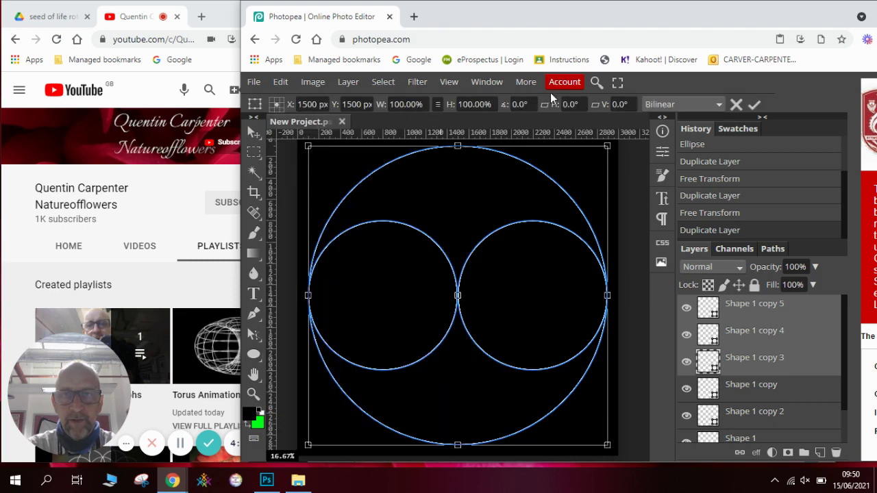
pyautogui.click(523, 104)
pyautogui.write('60')
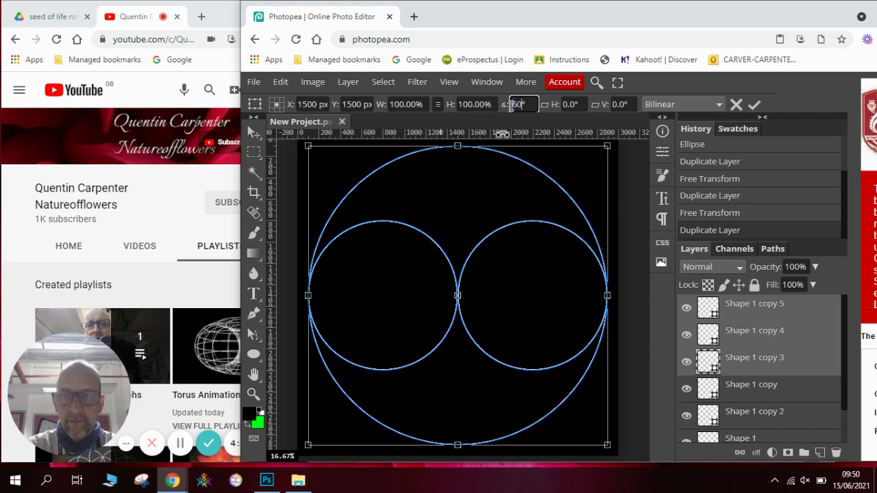
pyautogui.press('Return')
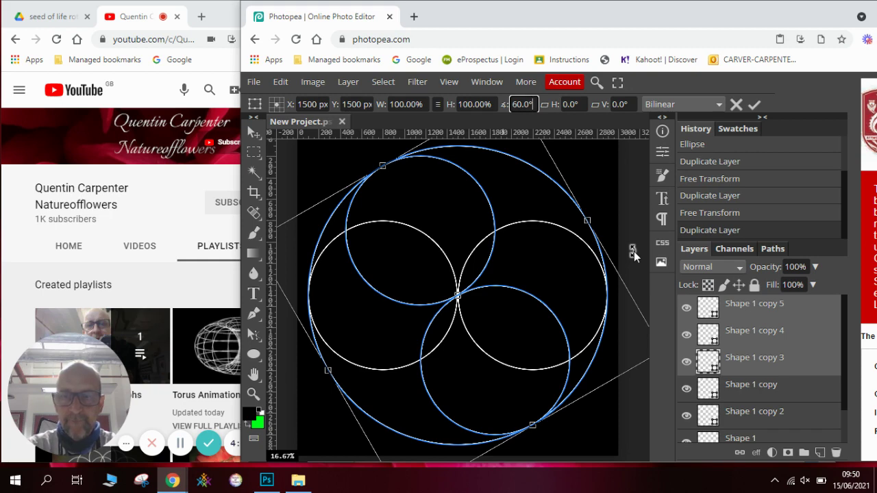
pyautogui.click(757, 337)
# Duplicate the rotated circle layers Shape 1 copy 5 through copy 4
pyautogui.rightClick(757, 338)
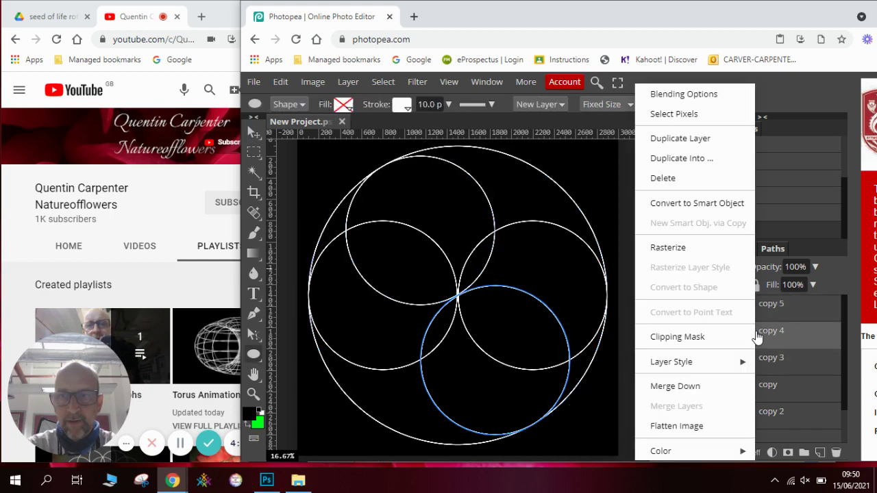
pyautogui.click(723, 140)
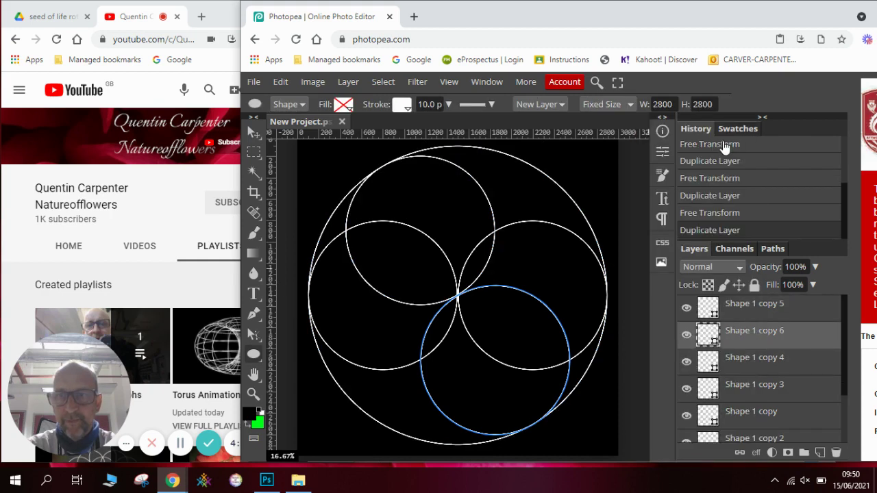
pyautogui.click(788, 314)
pyautogui.keyDown('shift'); pyautogui.click(771, 367); pyautogui.keyUp('shift')
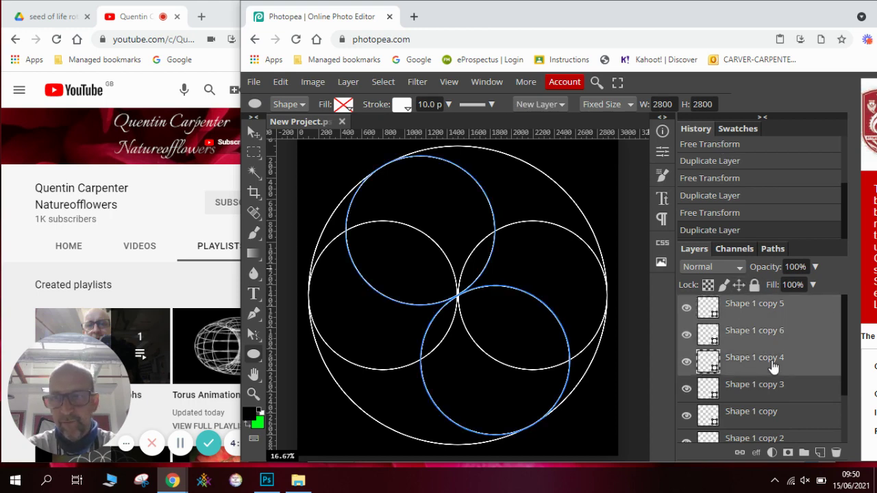
pyautogui.rightClick(770, 367)
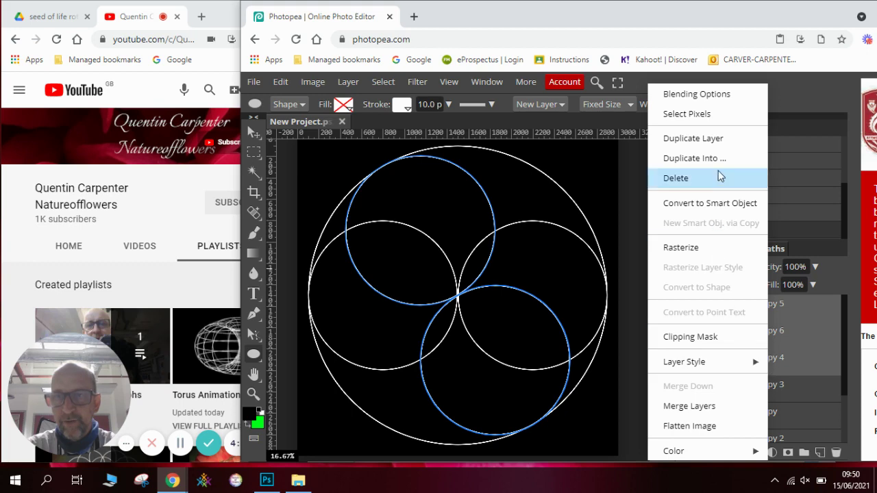
pyautogui.click(726, 139)
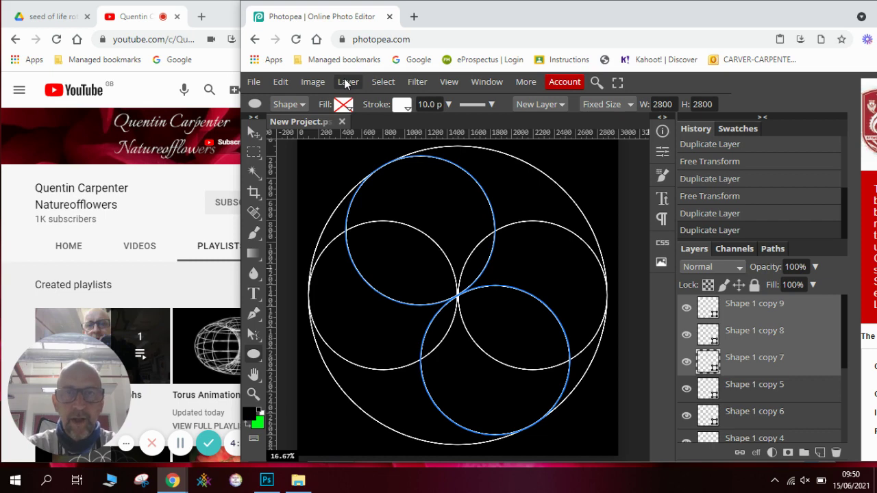
# Rotate the new duplicates another 60° and commit, giving six circles at 60° intervals
pyautogui.click(288, 83)
pyautogui.moveTo(306, 399)
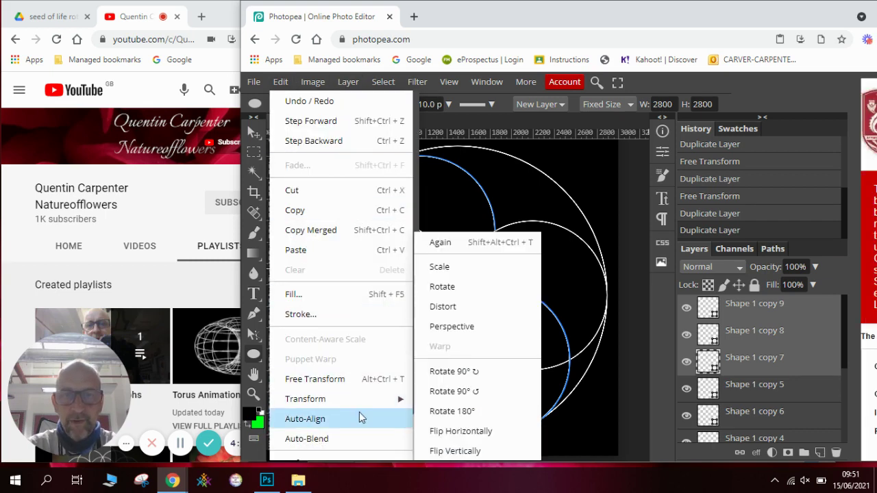
pyautogui.click(472, 289)
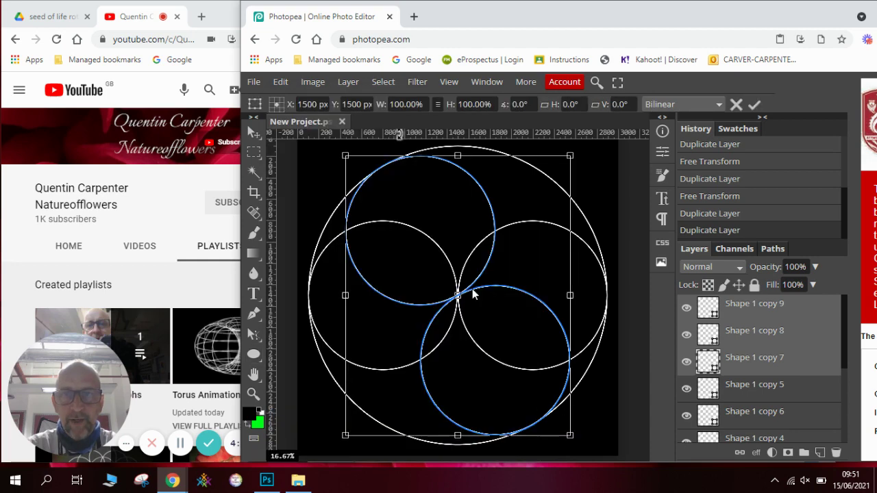
pyautogui.click(525, 104)
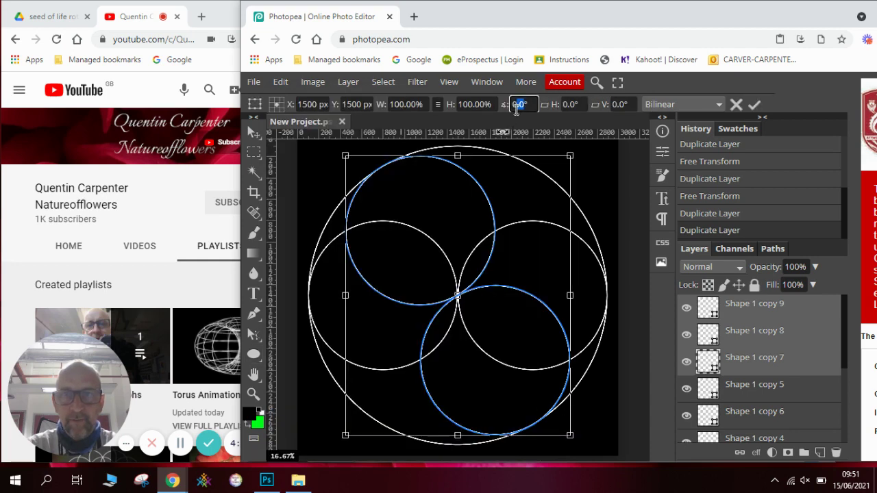
pyautogui.write('60')
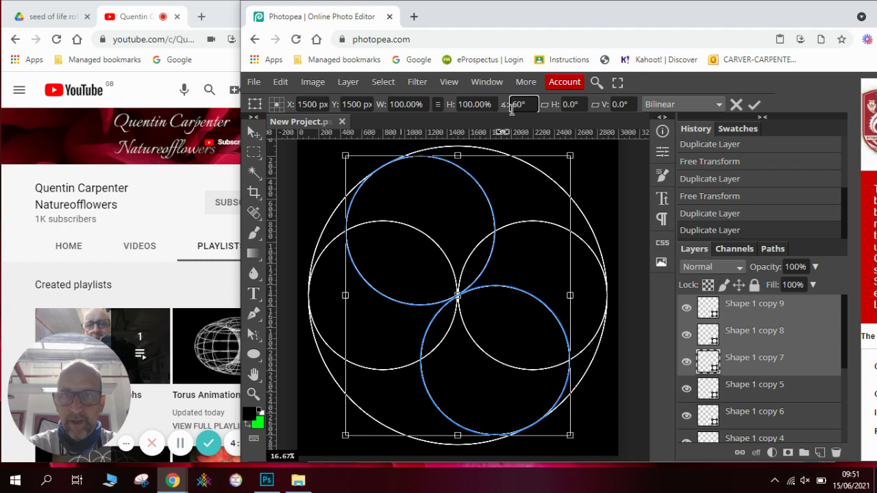
pyautogui.press('Return')
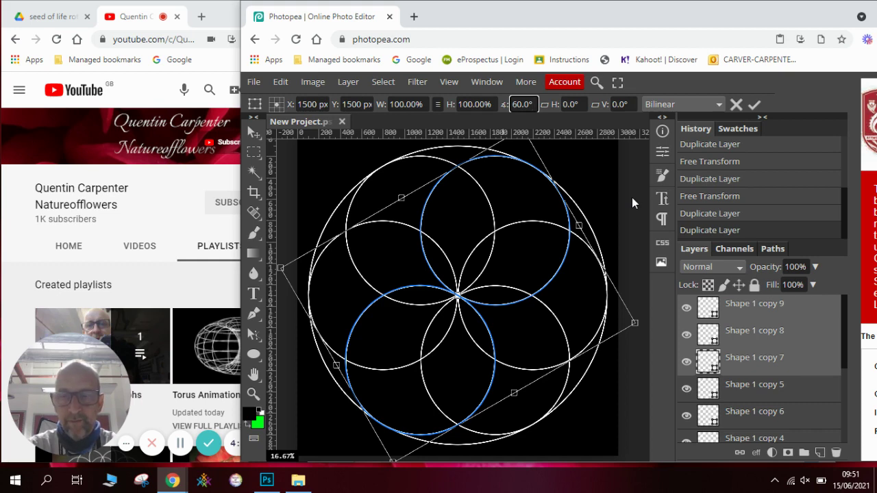
pyautogui.click(250, 137)
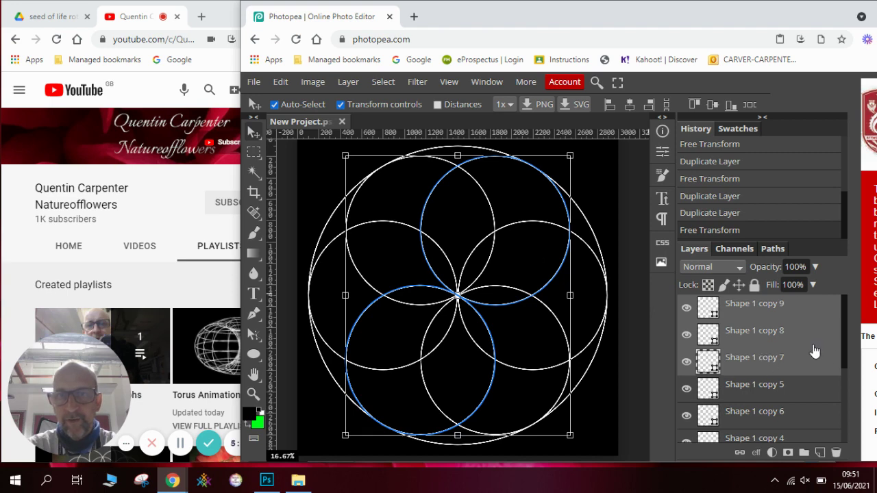
# Duplicate the outer circle Shape 1 and scale the copy to 50% around the centre
pyautogui.moveTo(844, 344); pyautogui.dragTo(843, 424)
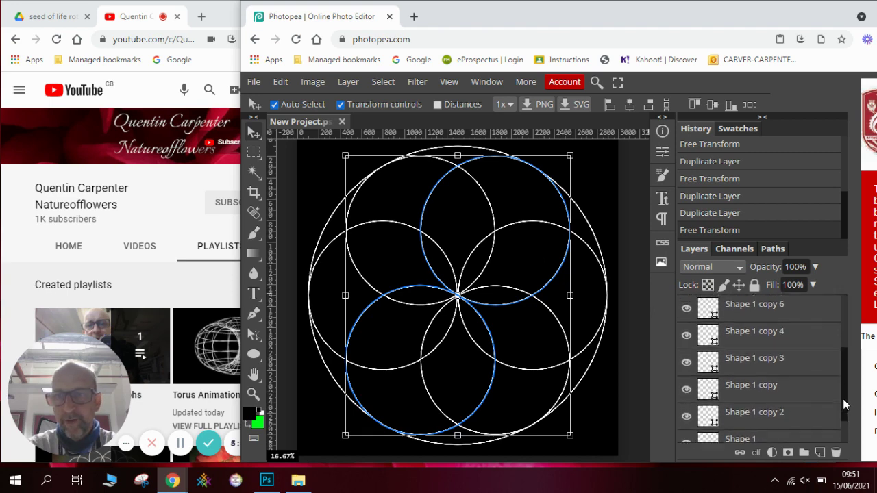
pyautogui.click(786, 407)
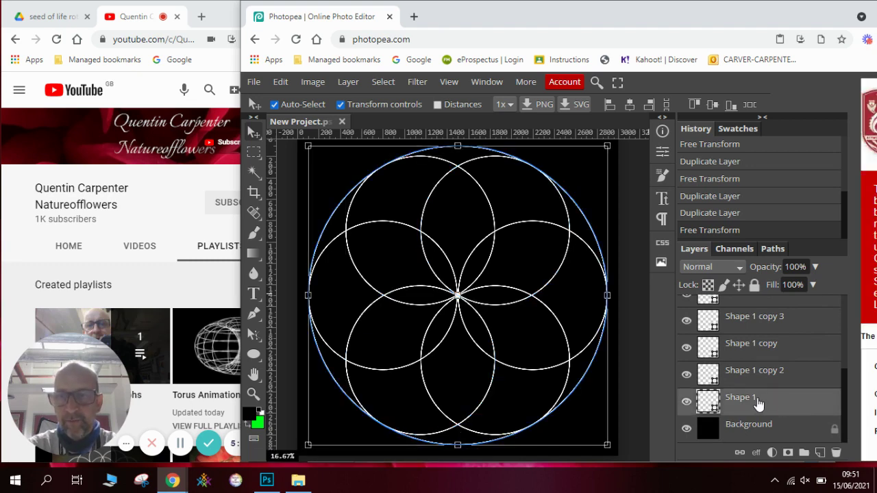
pyautogui.rightClick(758, 403)
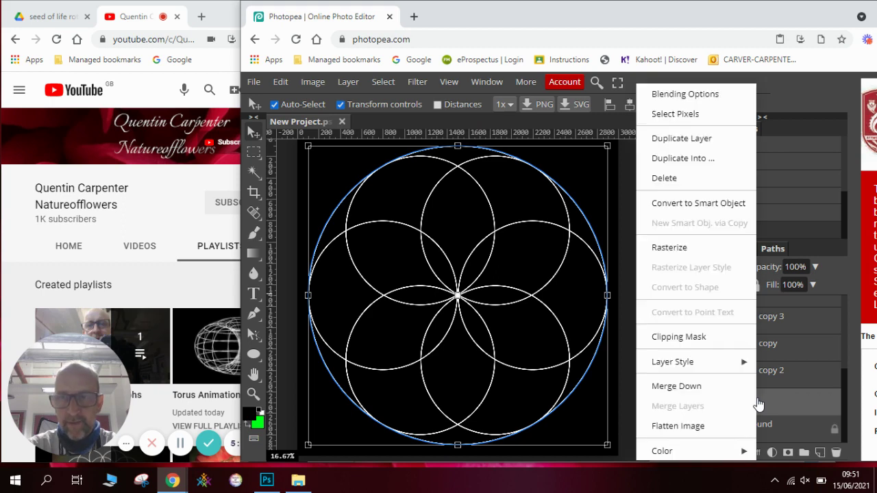
pyautogui.click(713, 144)
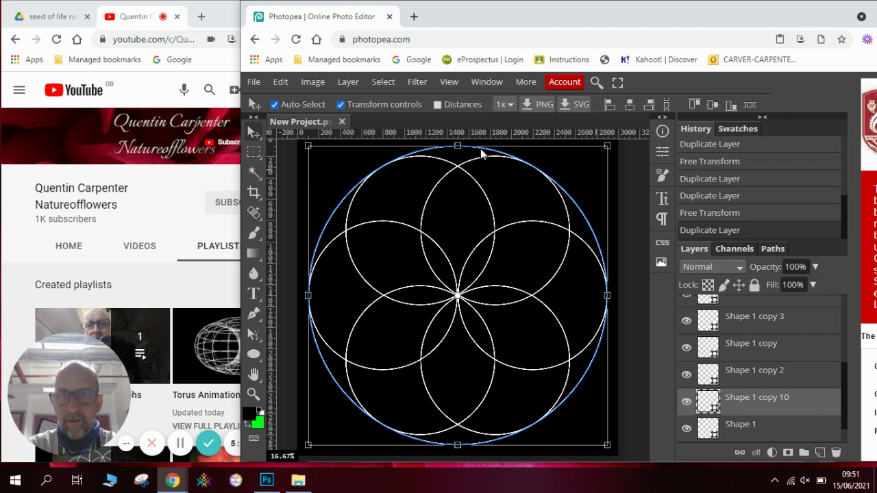
pyautogui.click(282, 83)
pyautogui.moveTo(305, 398)
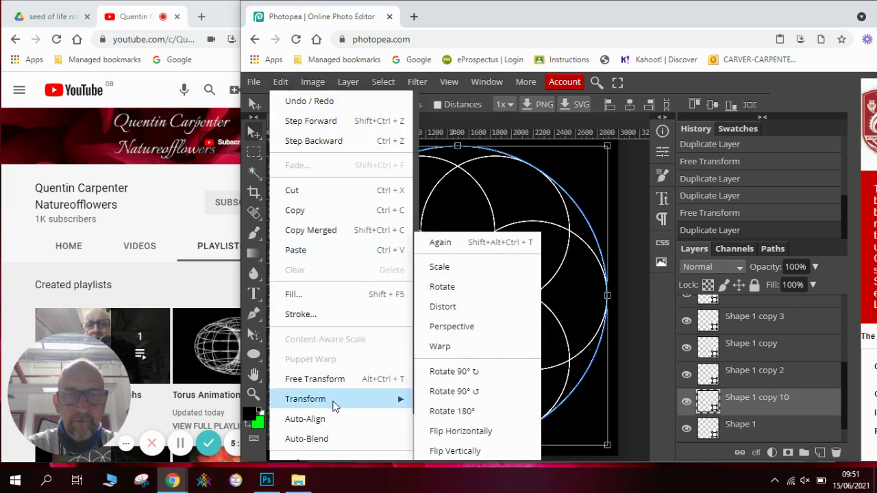
pyautogui.click(452, 267)
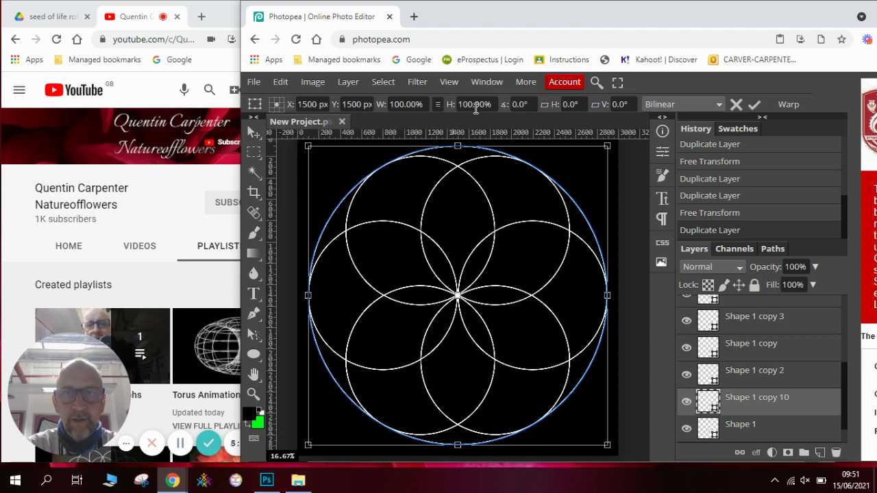
pyautogui.moveTo(484, 104); pyautogui.dragTo(460, 104)
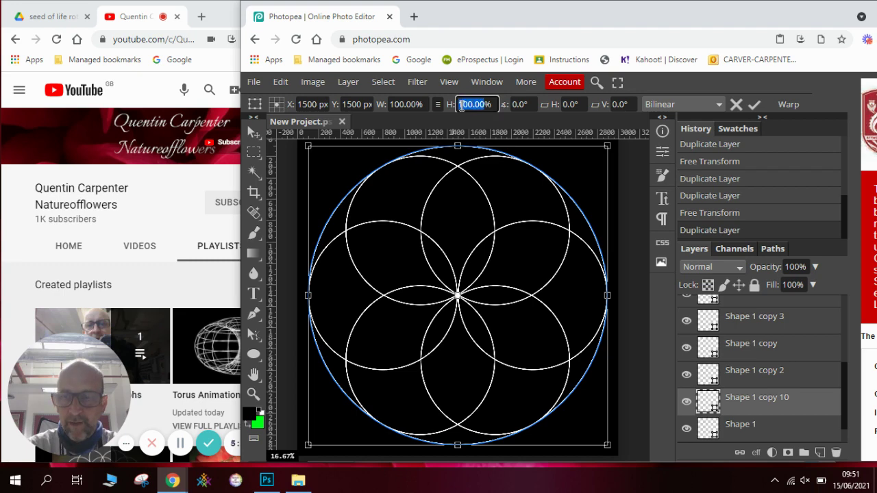
pyautogui.write('50')
pyautogui.press('Return')
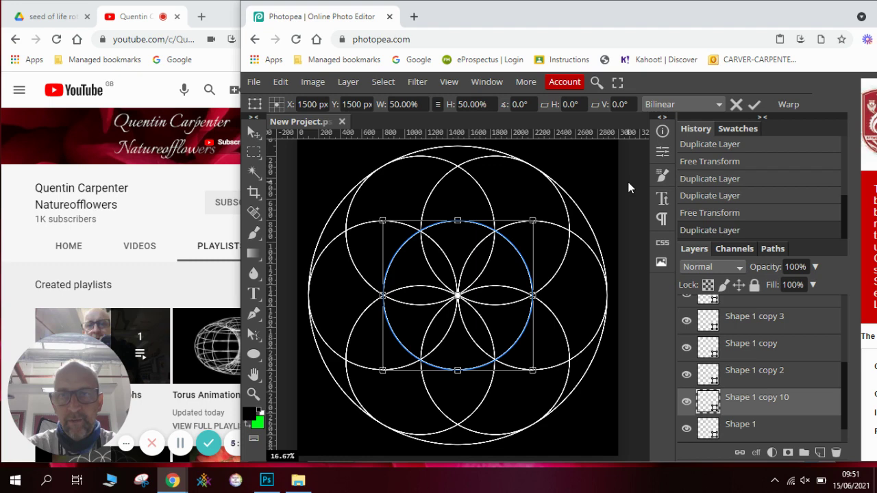
pyautogui.press('Return')
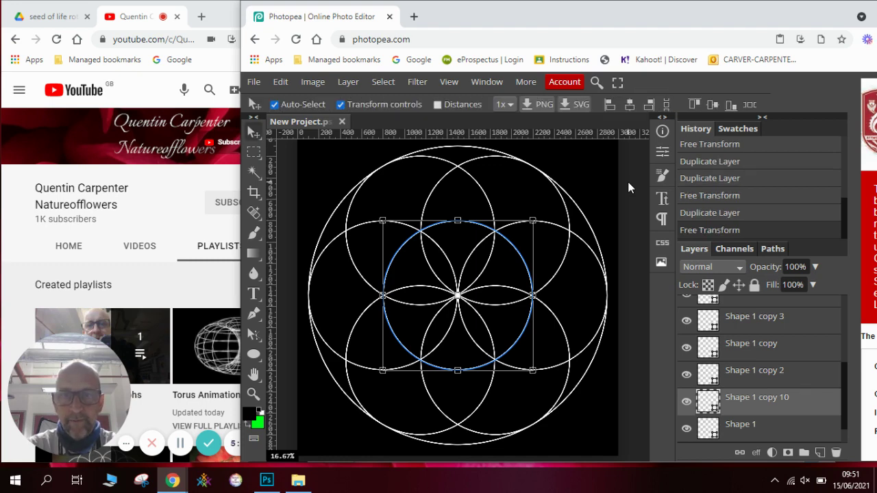
# Save the design as PSD named 'seed of life.psd', then deselect the circle
pyautogui.click(254, 83)
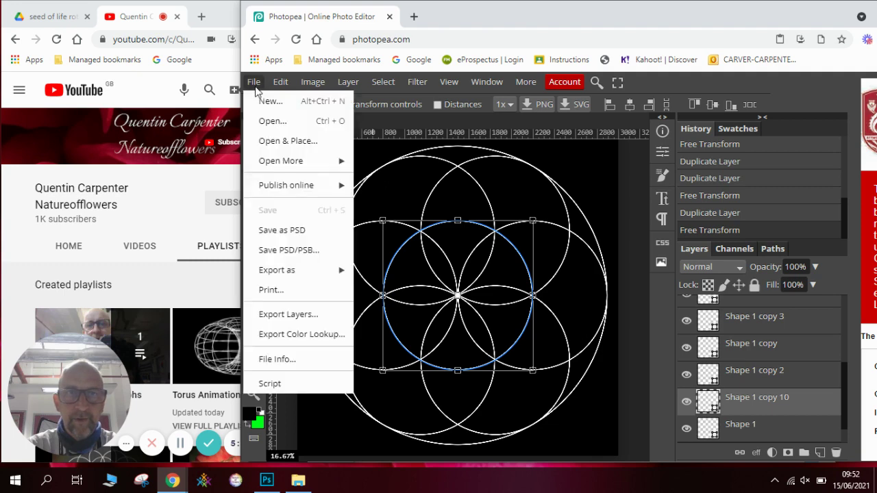
pyautogui.click(294, 233)
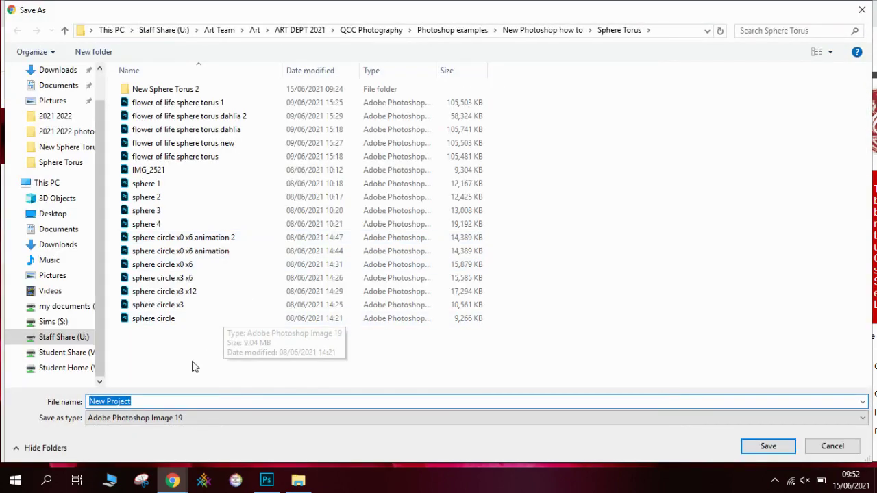
pyautogui.click(152, 403)
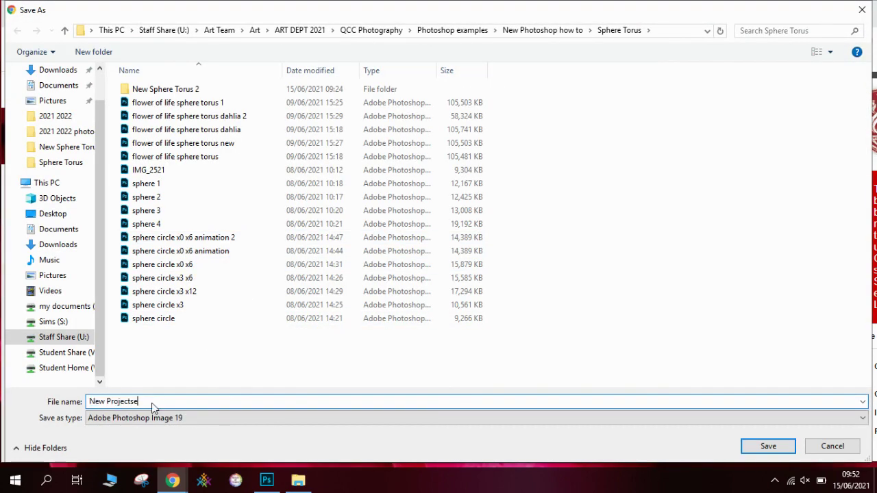
pyautogui.press('BackSpace')
pyautogui.press('BackSpace')
pyautogui.press('BackSpace')
pyautogui.press('BackSpace')
pyautogui.press('BackSpace')
pyautogui.press('BackSpace')
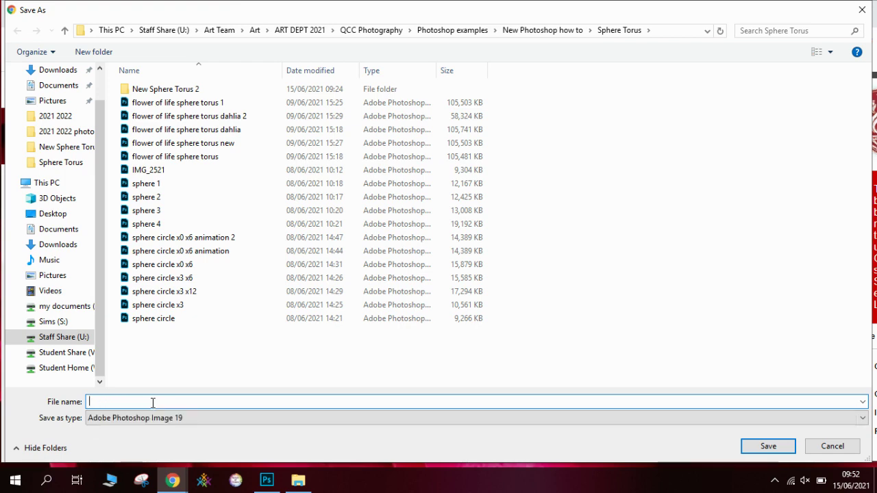
pyautogui.write('seed of')
pyautogui.write(' life')
pyautogui.press('Return')
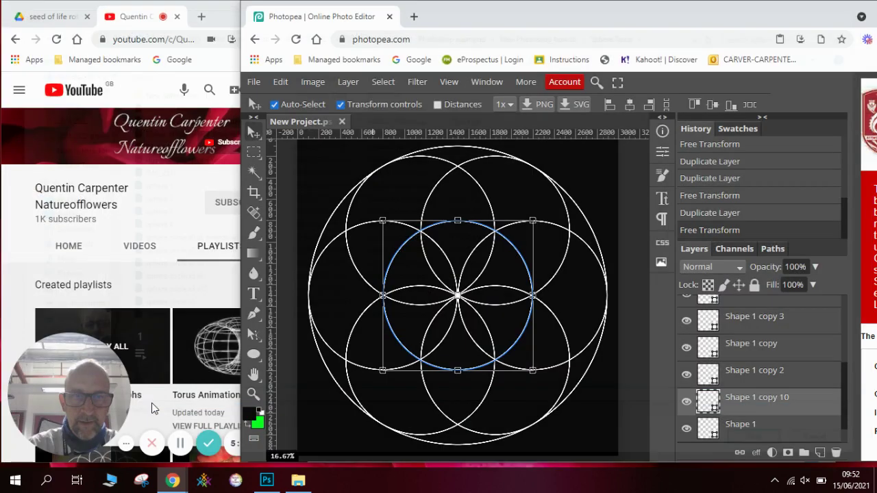
pyautogui.click(628, 374)
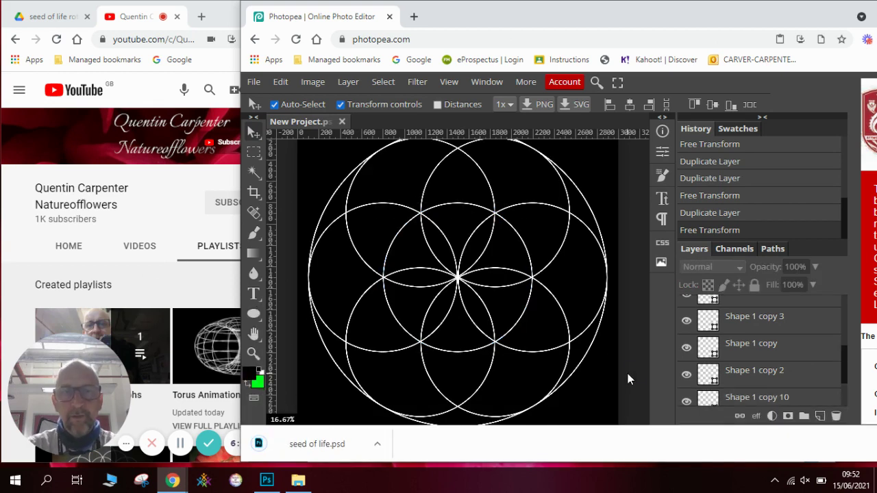
pyautogui.click(269, 483)
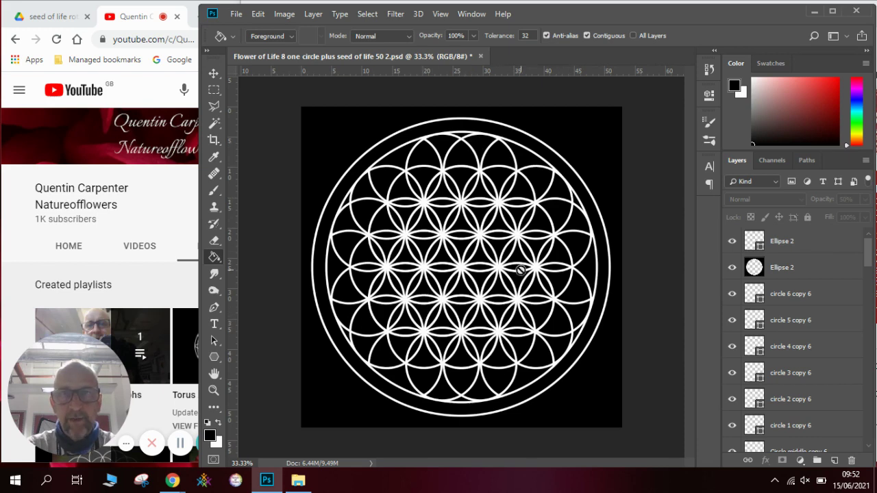
pyautogui.click(815, 14)
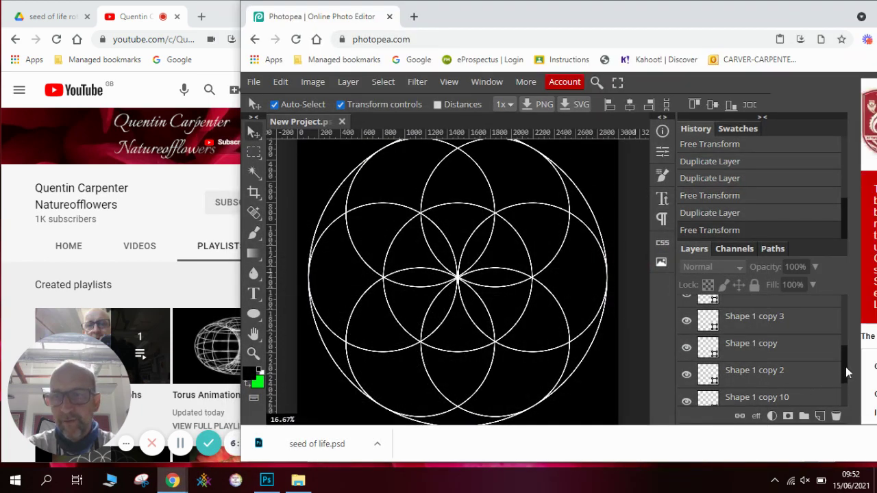
# Select layers Shape 1 copy 9 through copy 10 and duplicate them as copy 11 and copy 12
pyautogui.scroll(-2, 843, 367)
pyautogui.scroll(-2, 843, 367)
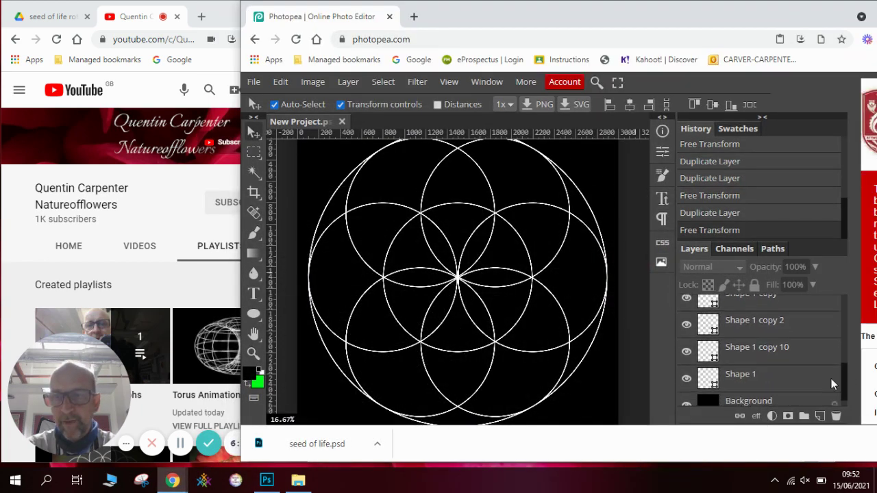
pyautogui.click(762, 380)
pyautogui.click(762, 355)
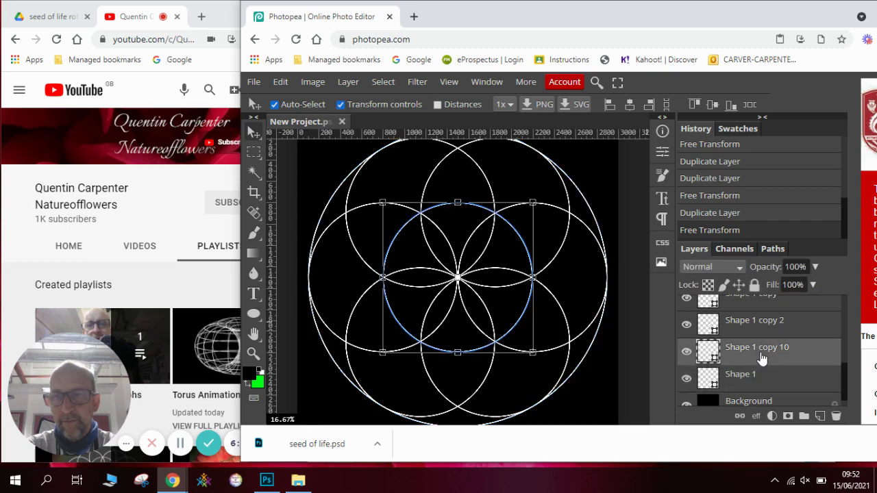
pyautogui.moveTo(847, 379); pyautogui.dragTo(848, 304)
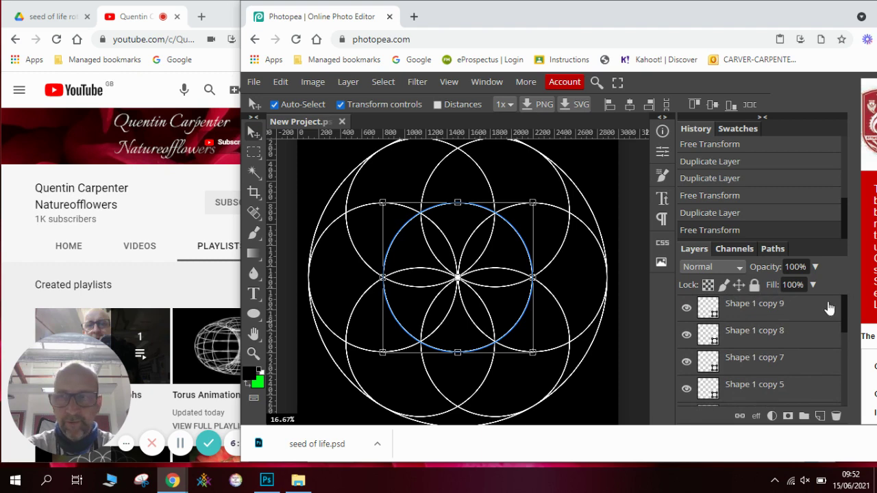
pyautogui.keyDown('shift'); pyautogui.click(803, 310); pyautogui.keyUp('shift')
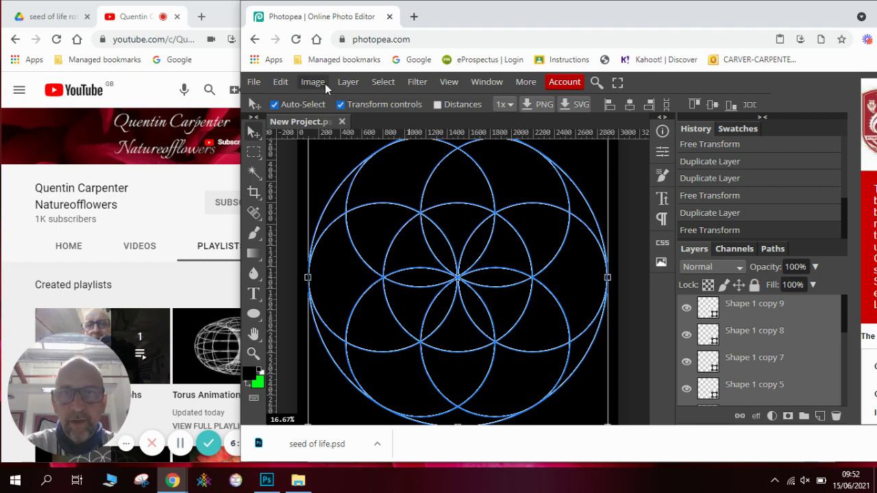
pyautogui.click(741, 336)
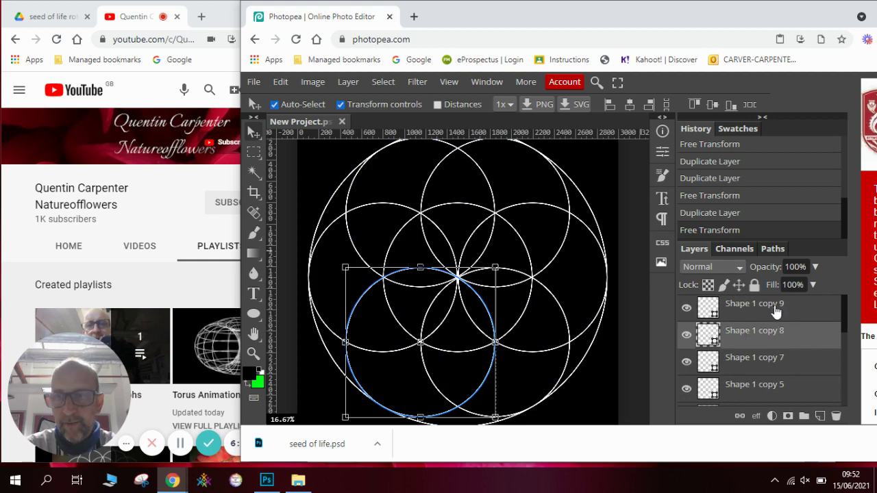
pyautogui.click(774, 308)
pyautogui.moveTo(843, 326); pyautogui.dragTo(847, 409)
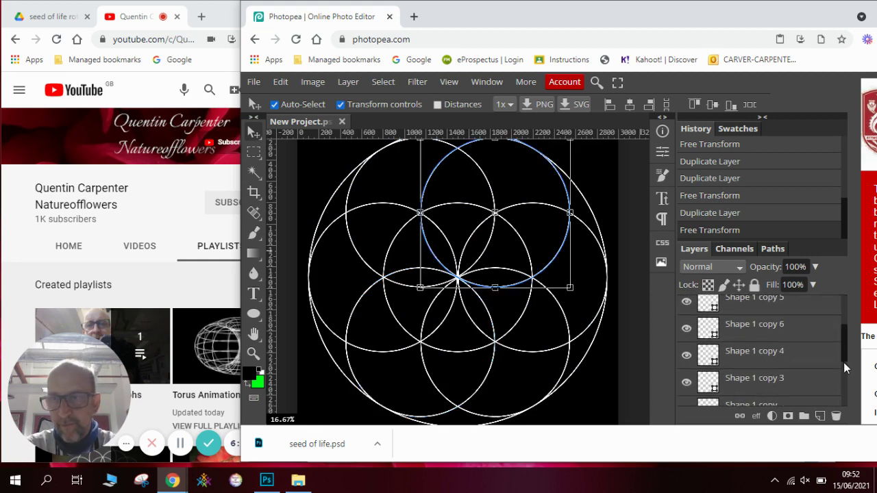
pyautogui.keyDown('shift'); pyautogui.click(793, 347); pyautogui.keyUp('shift')
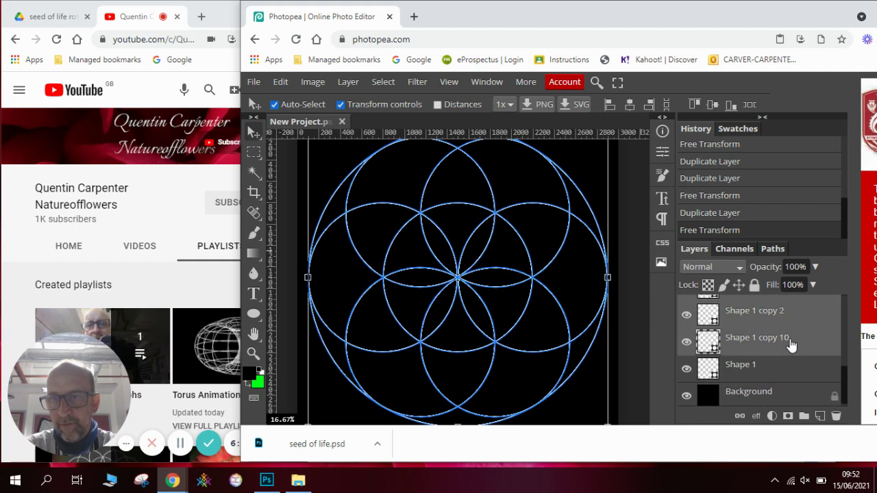
pyautogui.rightClick(779, 346)
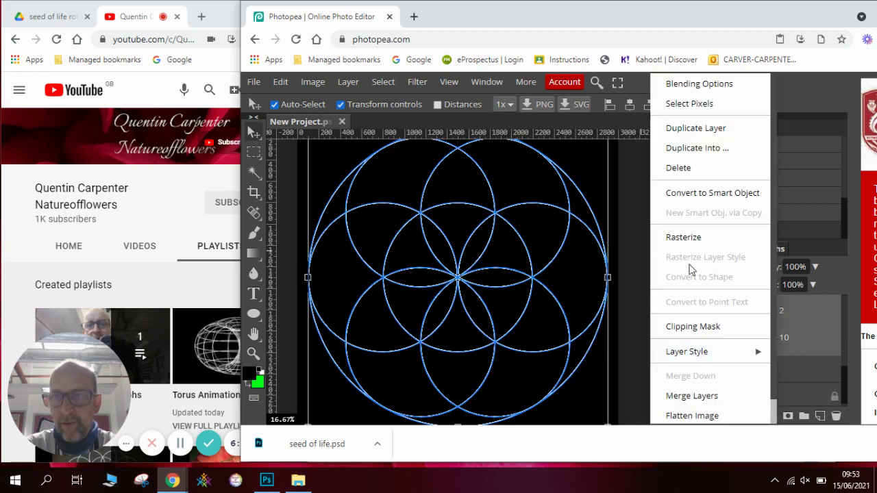
pyautogui.click(718, 132)
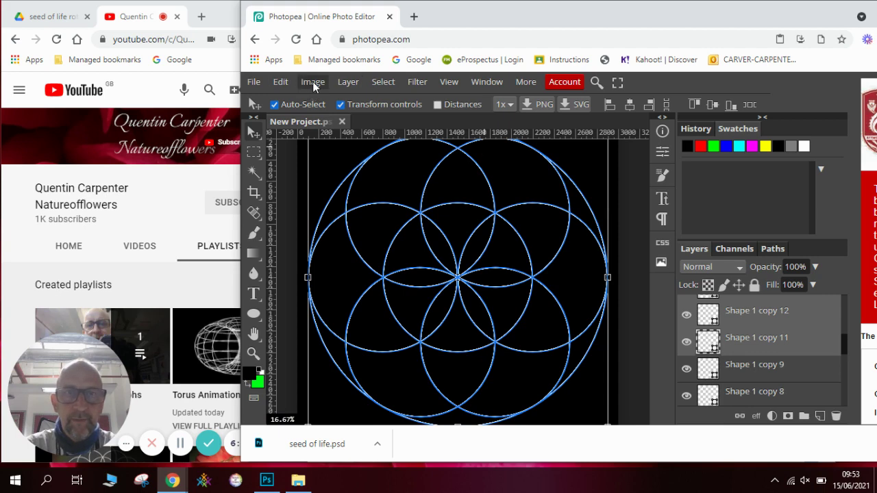
# Scale the duplicated circle group to 50%, anchored at the left-middle reference point
pyautogui.click(284, 80)
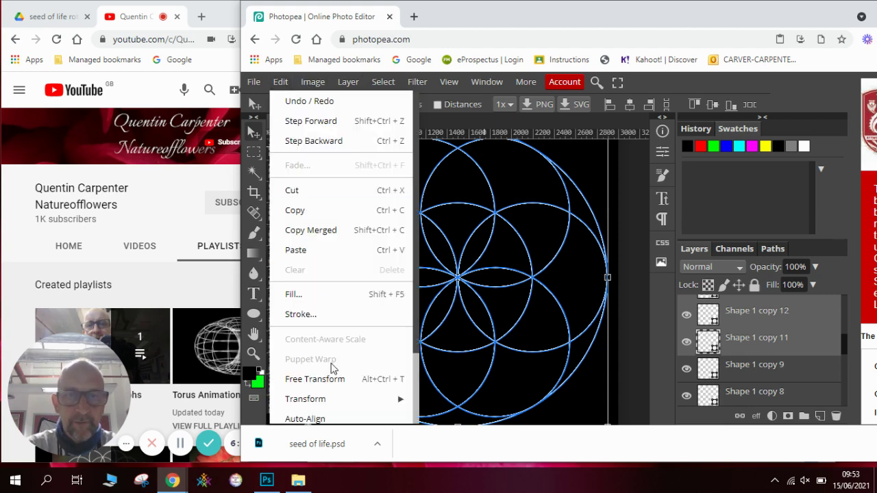
pyautogui.moveTo(306, 399)
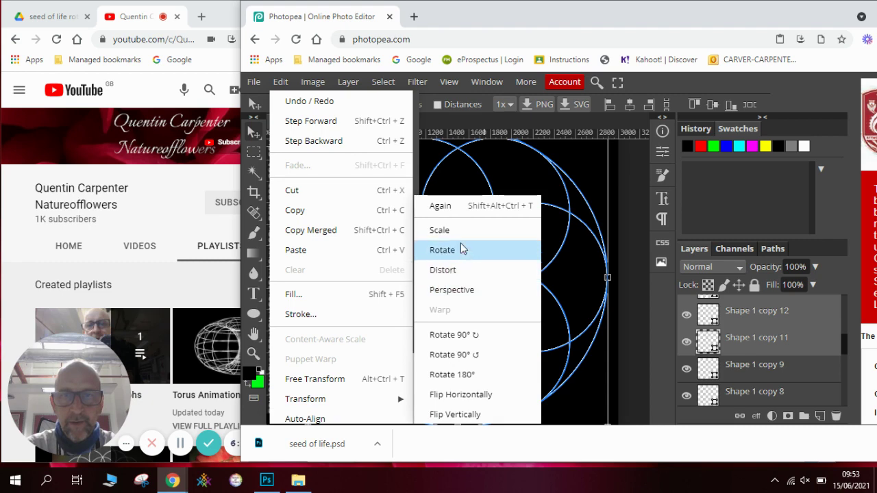
pyautogui.click(463, 239)
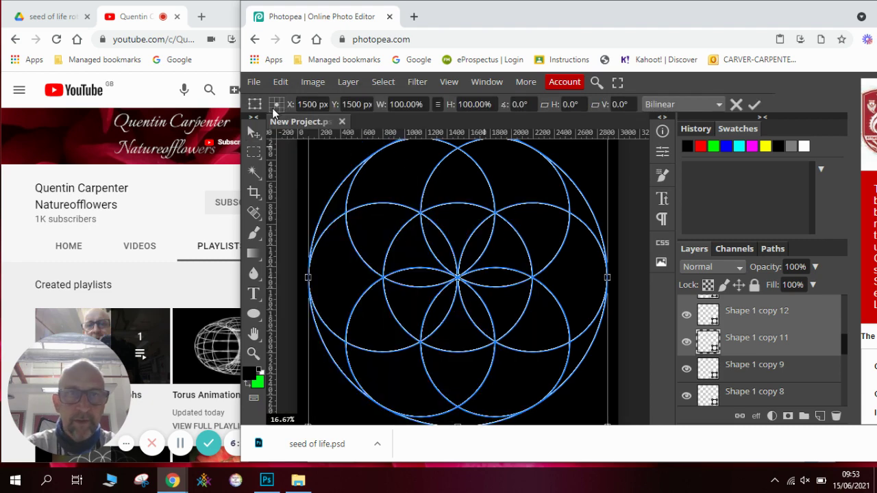
pyautogui.click(270, 103)
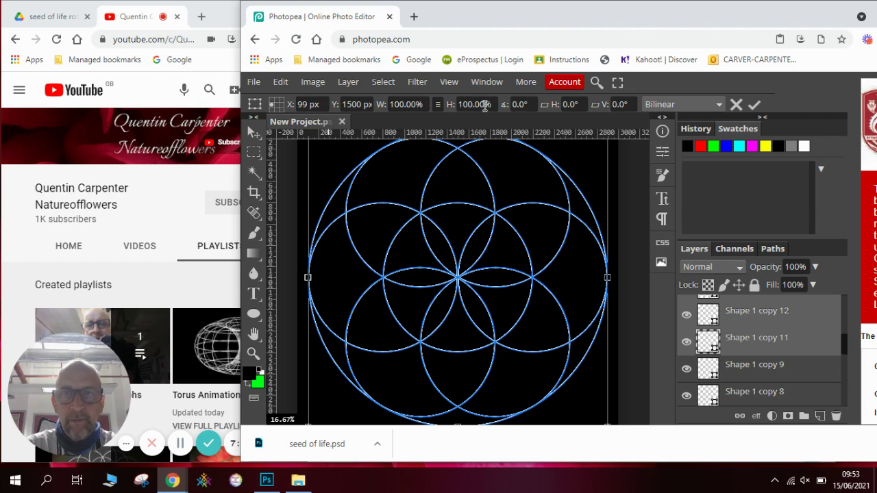
pyautogui.moveTo(485, 104); pyautogui.dragTo(452, 106)
pyautogui.write('50%')
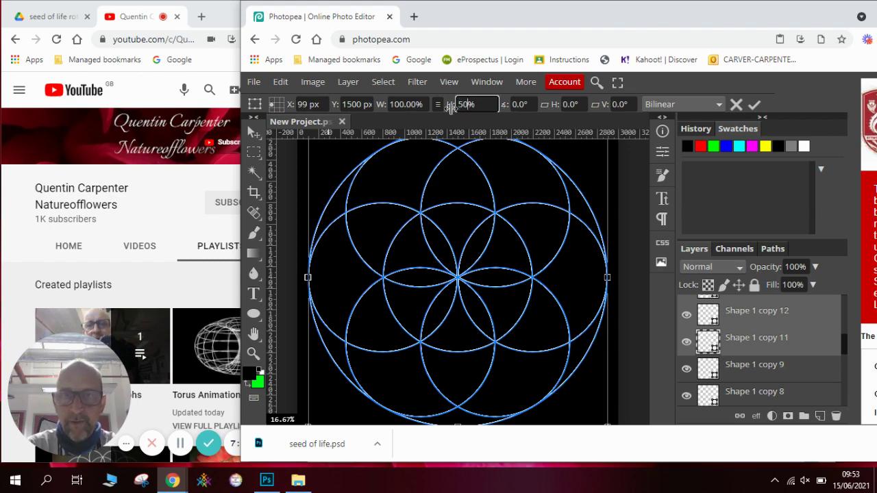
pyautogui.press('Return')
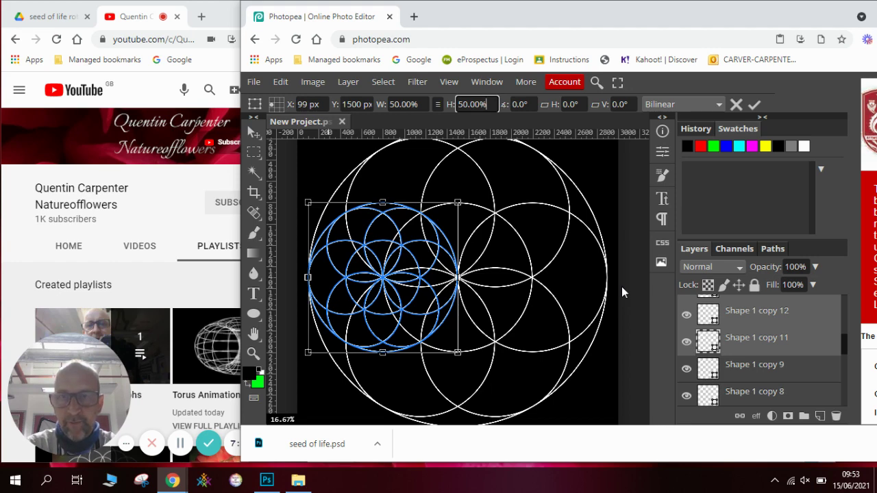
pyautogui.rightClick(749, 346)
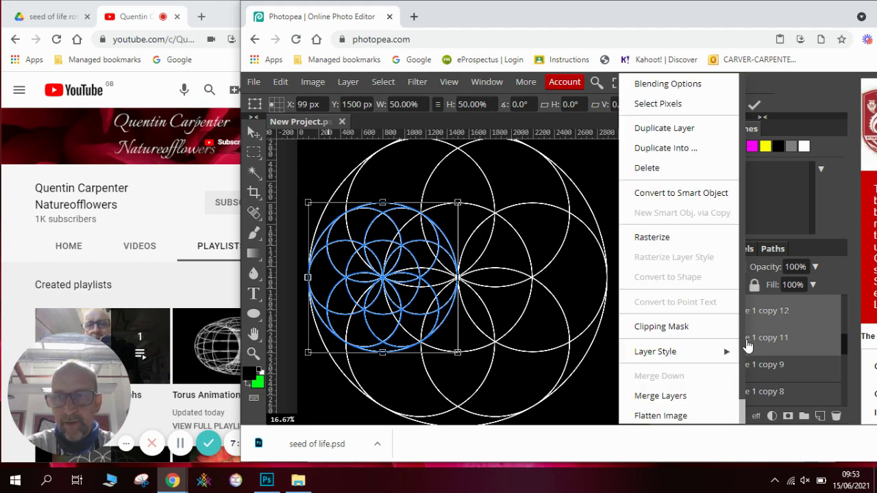
pyautogui.click(695, 133)
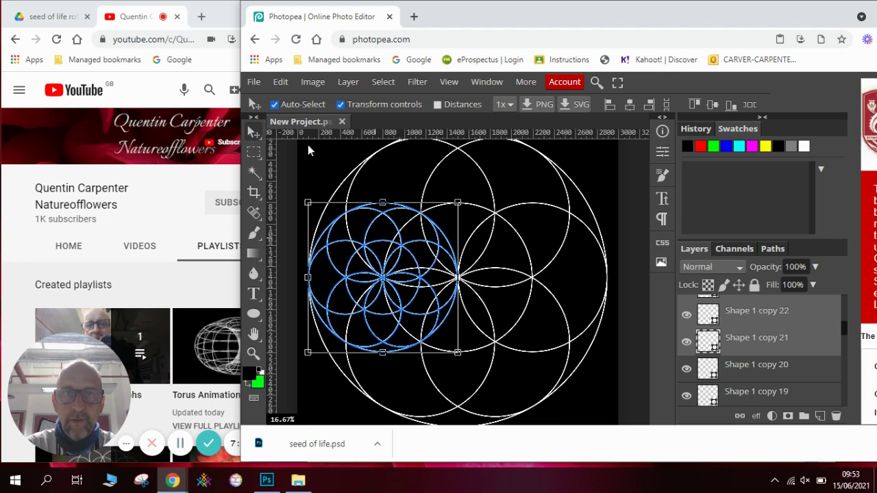
pyautogui.click(277, 87)
pyautogui.moveTo(306, 399)
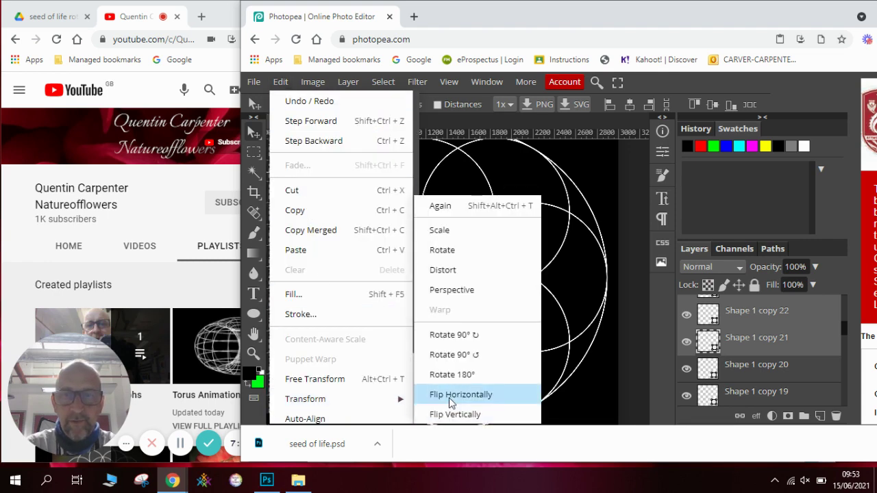
pyautogui.click(449, 396)
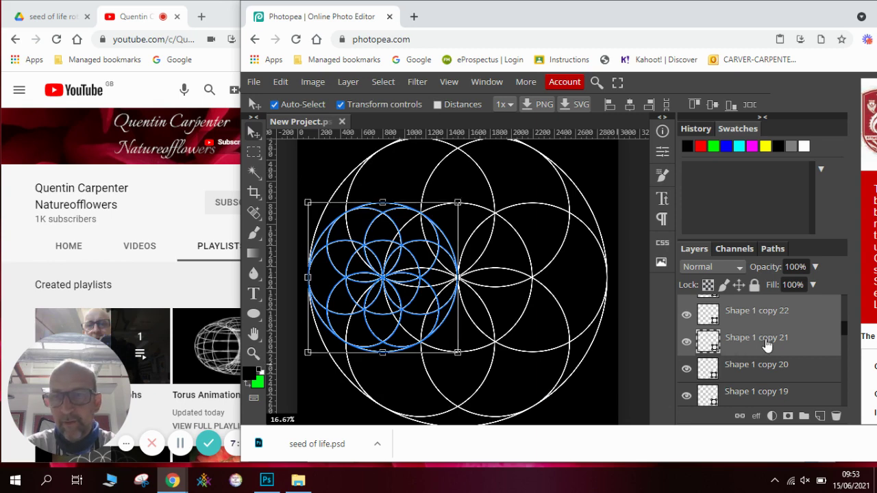
pyautogui.moveTo(767, 346); pyautogui.dragTo(836, 423)
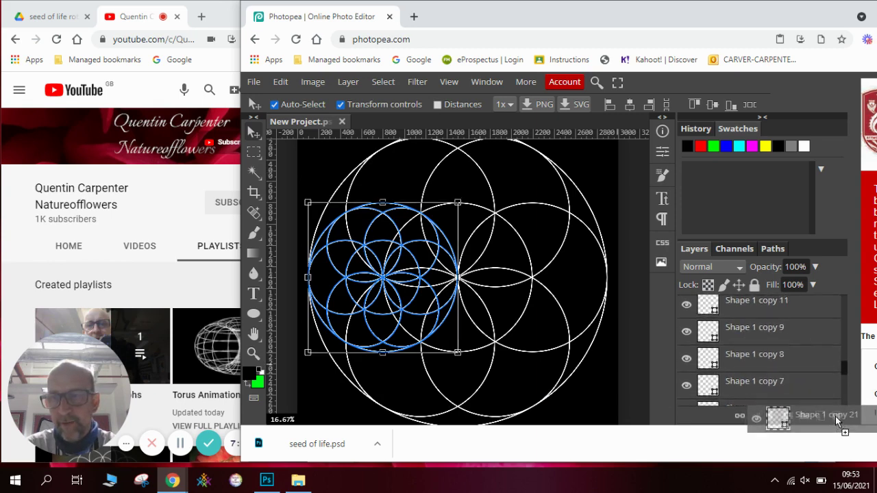
pyautogui.click(836, 422)
pyautogui.moveTo(847, 401); pyautogui.dragTo(844, 391)
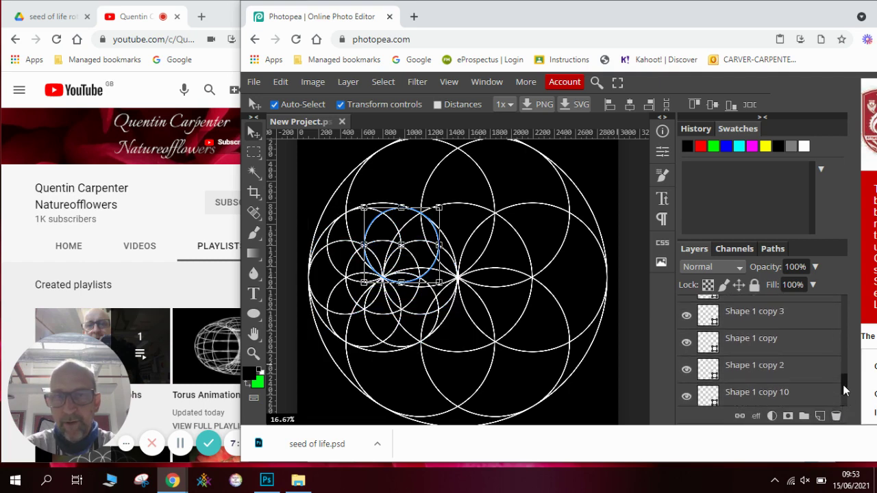
pyautogui.scroll(-2, 845, 391)
pyautogui.click(783, 368)
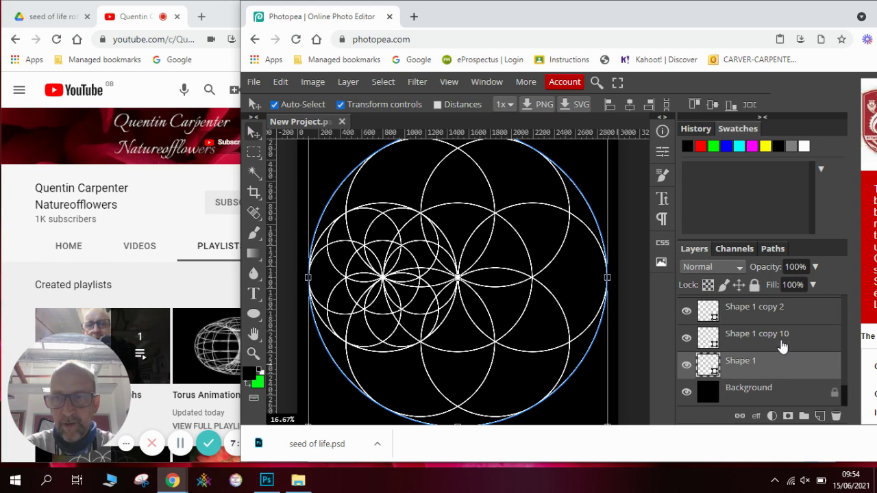
pyautogui.click(783, 341)
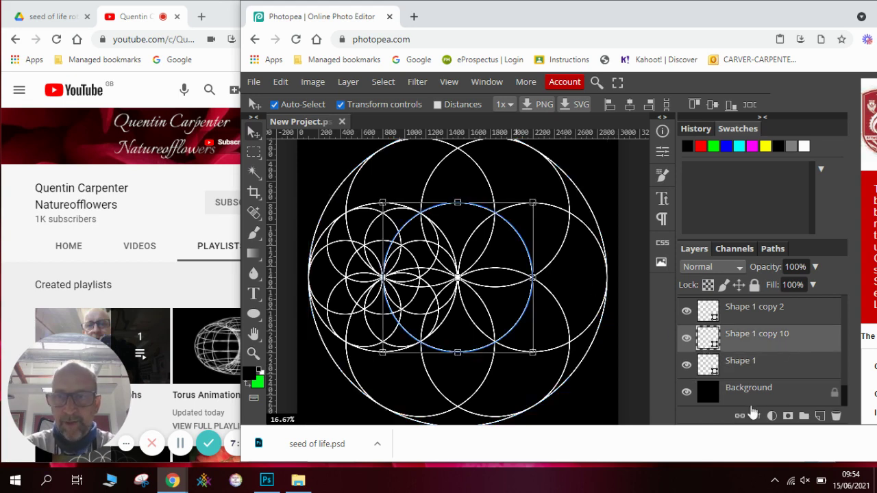
# Select all the circle layers and duplicate them
pyautogui.moveTo(844, 401); pyautogui.dragTo(846, 352)
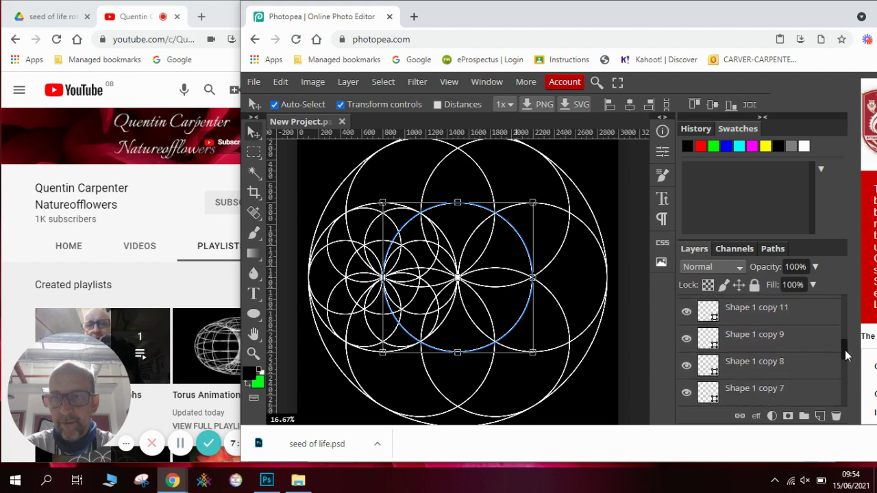
pyautogui.keyDown('shift'); pyautogui.click(791, 342); pyautogui.keyUp('shift')
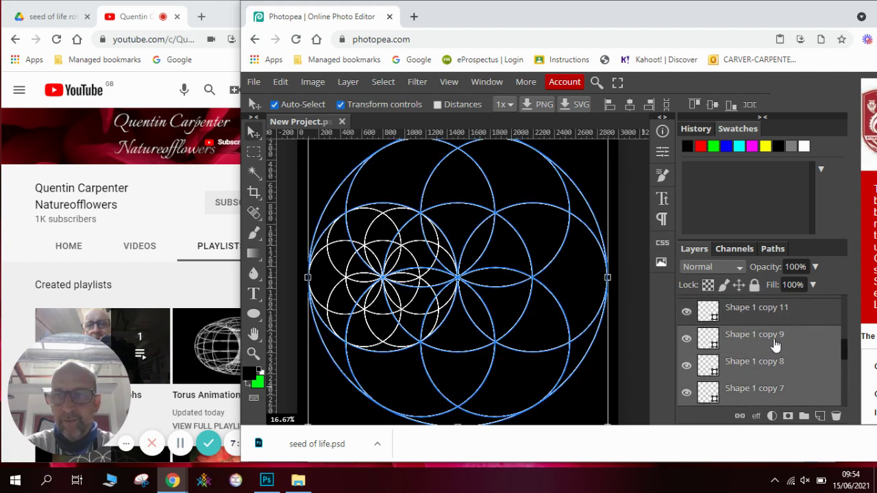
pyautogui.click(773, 344)
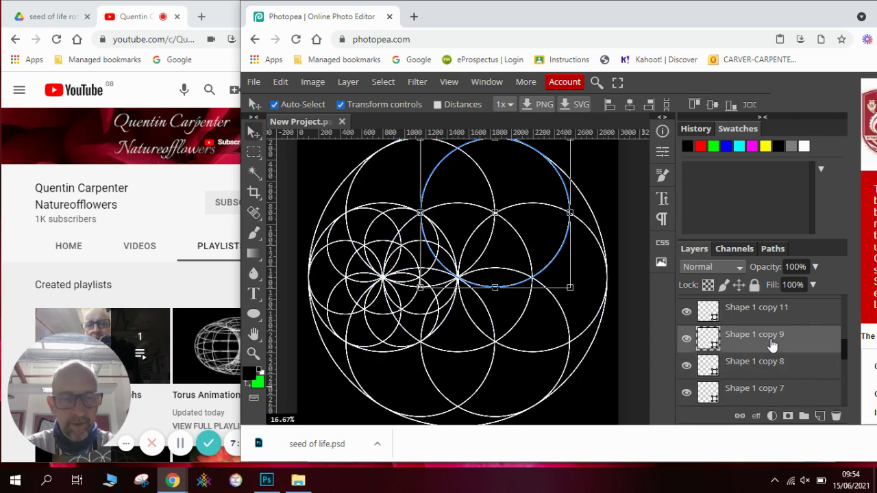
pyautogui.moveTo(846, 350); pyautogui.dragTo(848, 397)
pyautogui.keyDown('shift'); pyautogui.click(795, 343); pyautogui.keyUp('shift')
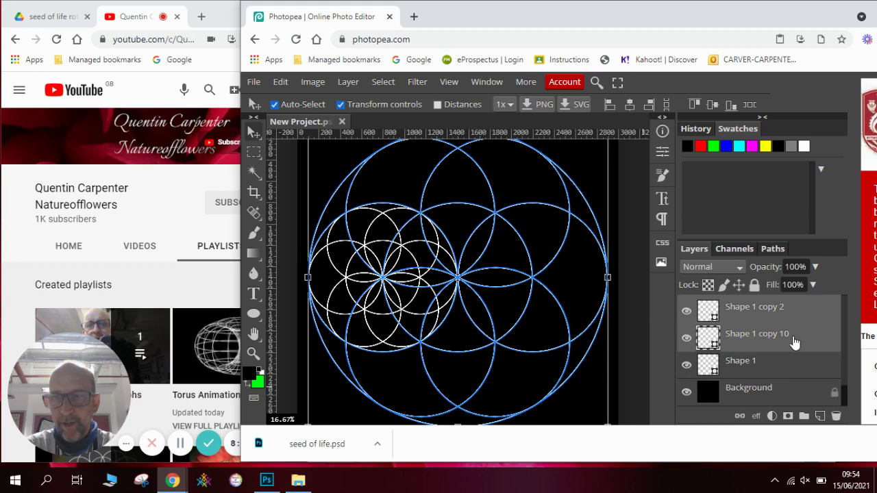
pyautogui.rightClick(786, 342)
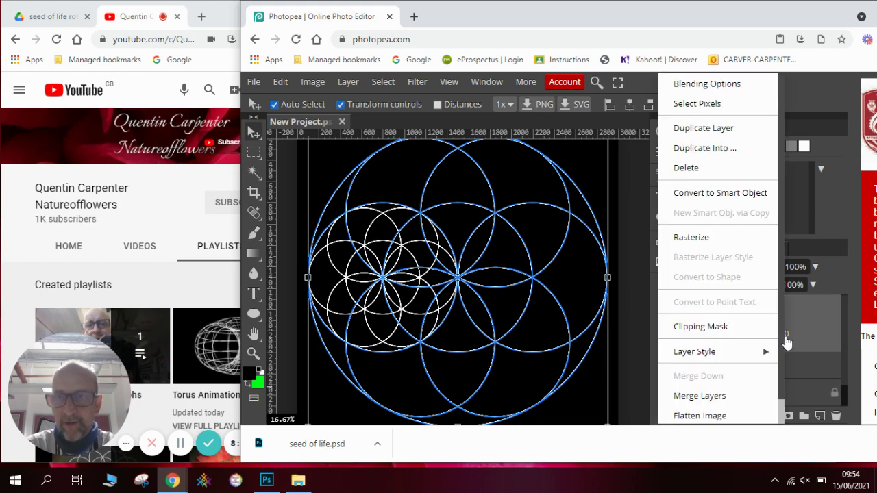
pyautogui.click(727, 131)
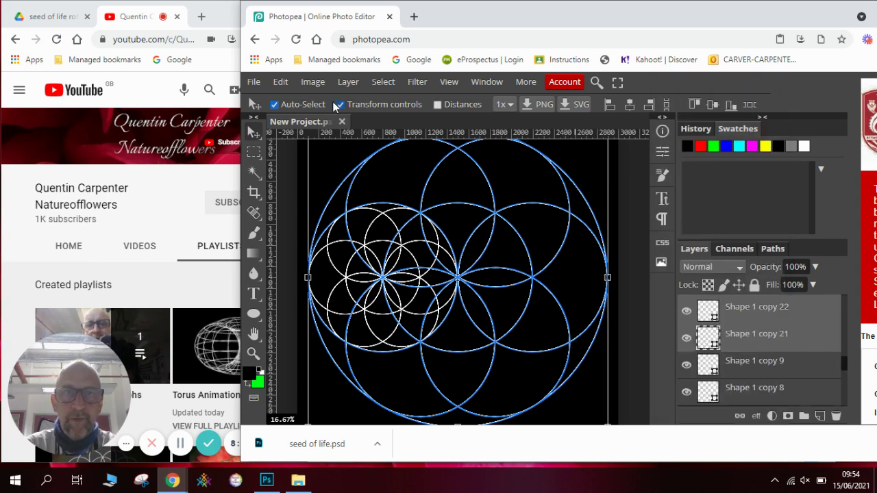
# Scale the duplicated circle pattern to 50% height
pyautogui.click(281, 83)
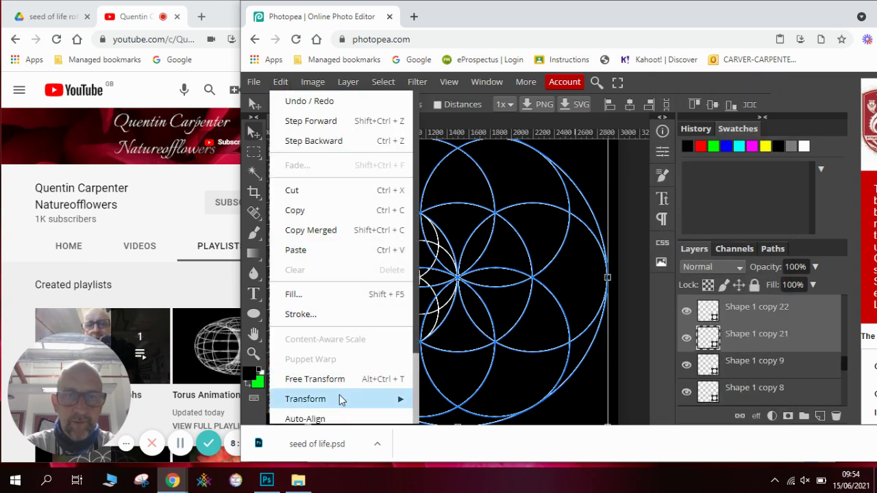
pyautogui.moveTo(306, 399)
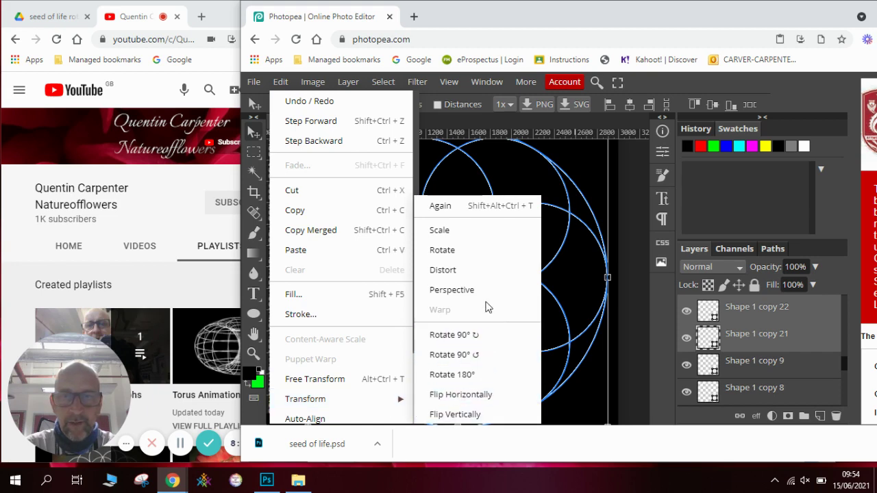
pyautogui.click(496, 232)
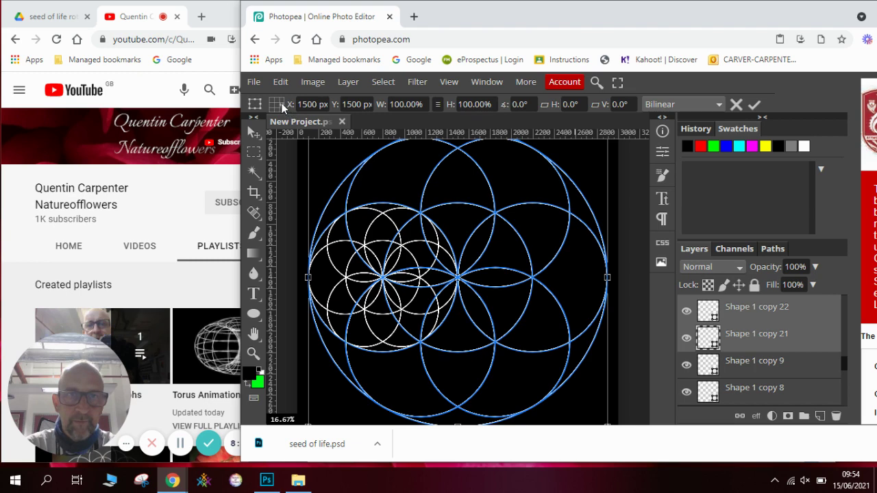
pyautogui.doubleClick(486, 105)
pyautogui.write('50%')
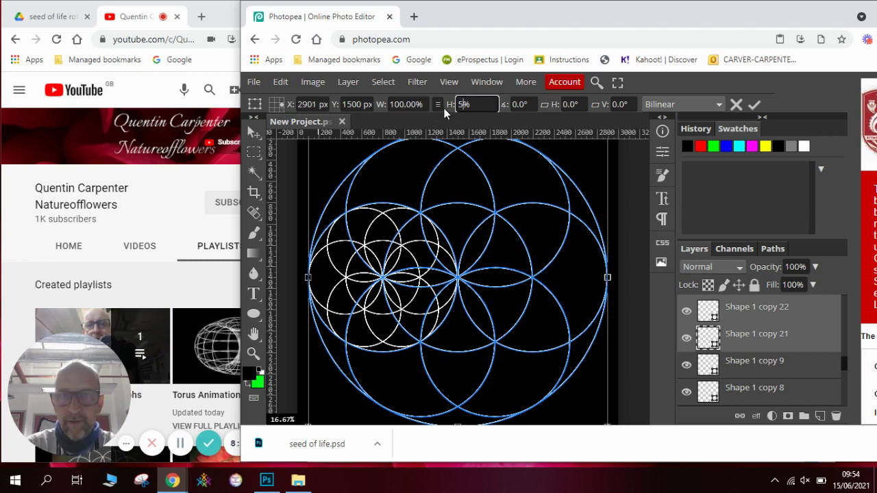
pyautogui.press('Return')
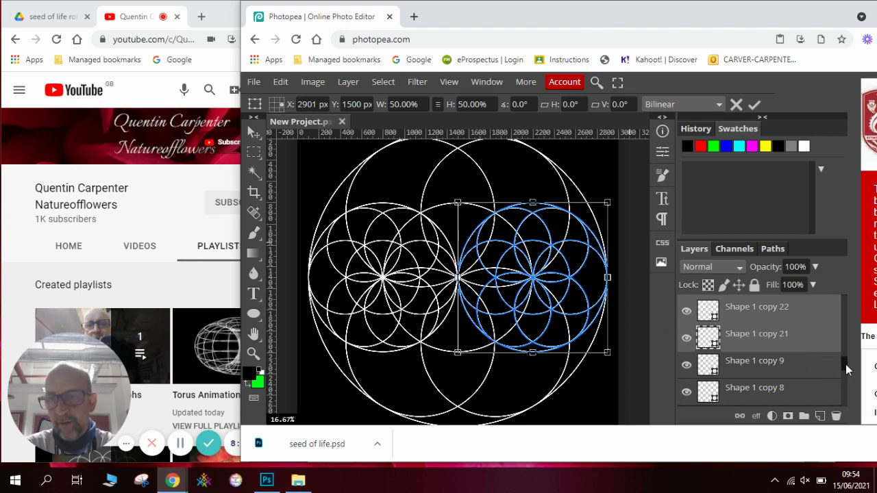
pyautogui.moveTo(847, 366)
pyautogui.mouseDown()
pyautogui.moveTo(847, 377)
pyautogui.moveTo(844, 301)
pyautogui.moveTo(847, 367)
pyautogui.mouseUp()
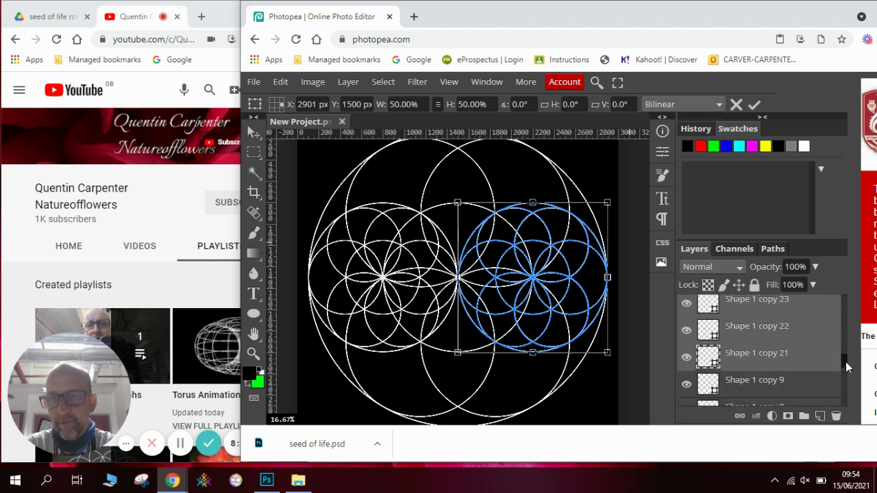
# Commit the half-size scaling, then select and duplicate both half-size flower layers
pyautogui.scroll(1, 847, 367)
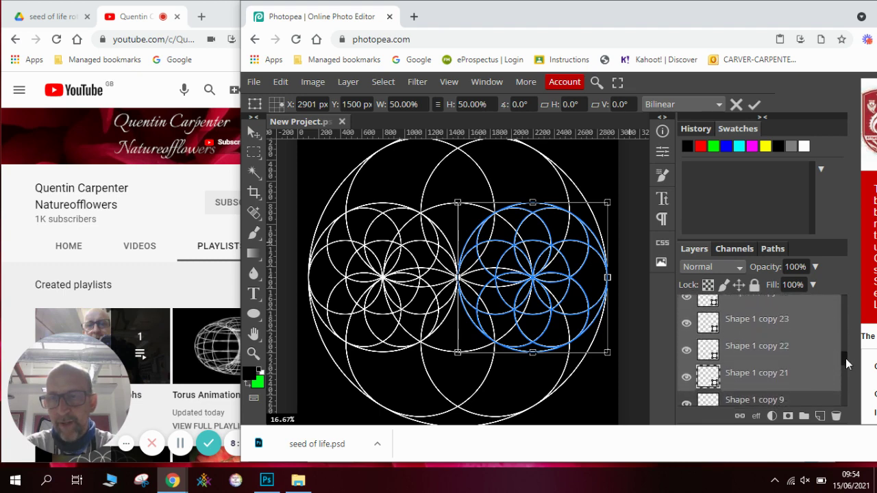
pyautogui.moveTo(846, 368); pyautogui.dragTo(846, 306)
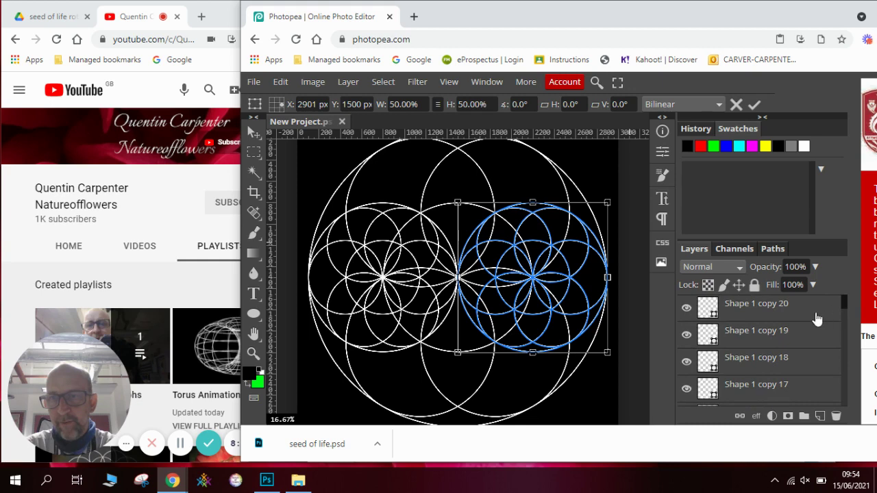
pyautogui.click(811, 312)
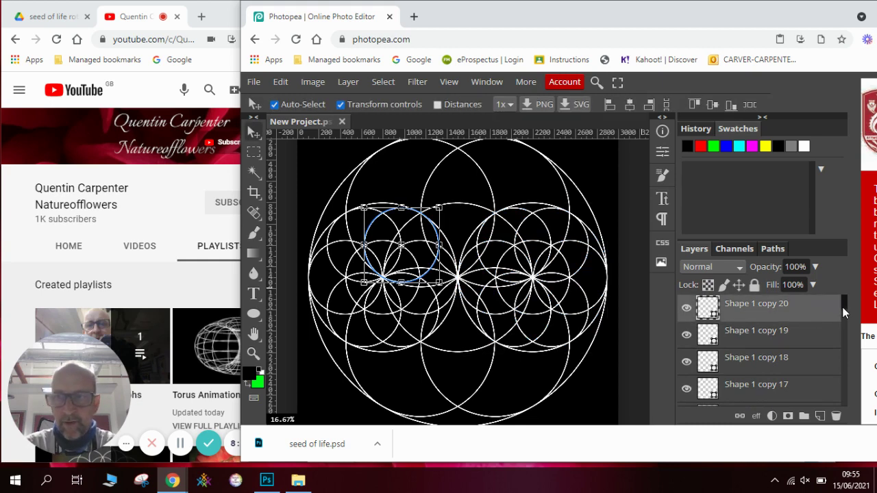
pyautogui.moveTo(844, 310); pyautogui.dragTo(846, 373)
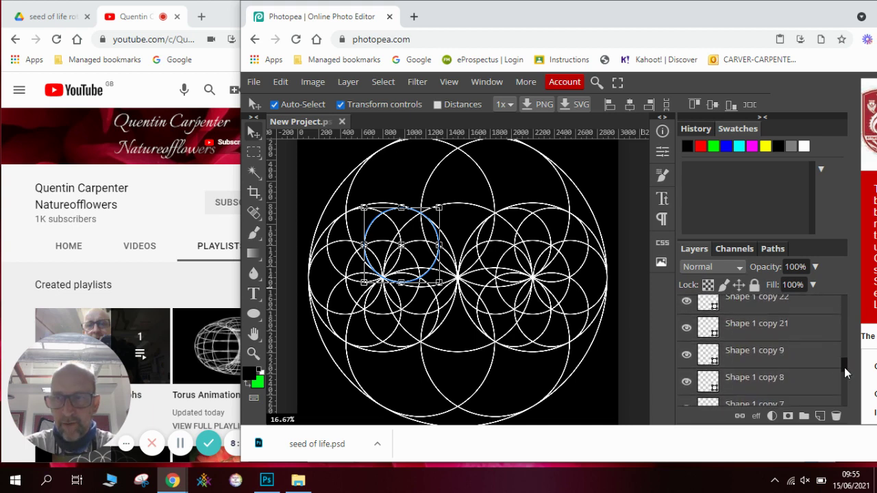
pyautogui.keyDown('shift'); pyautogui.click(800, 326); pyautogui.keyUp('shift')
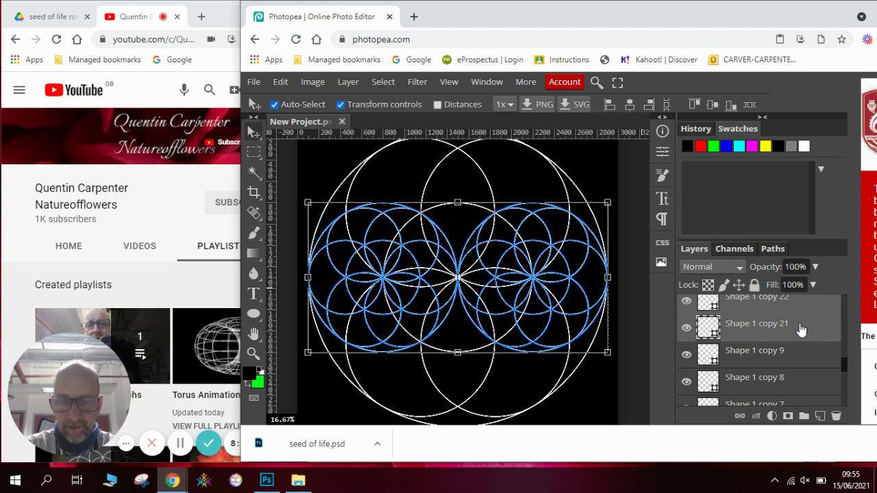
pyautogui.rightClick(800, 330)
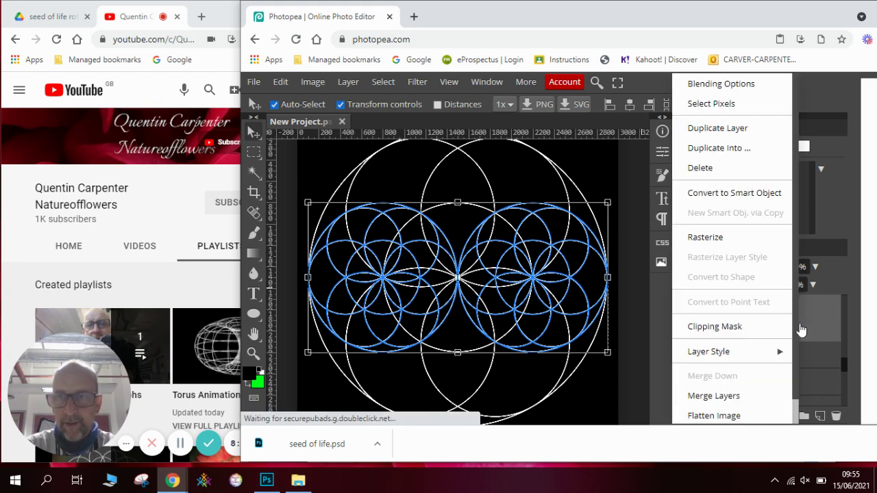
pyautogui.click(756, 132)
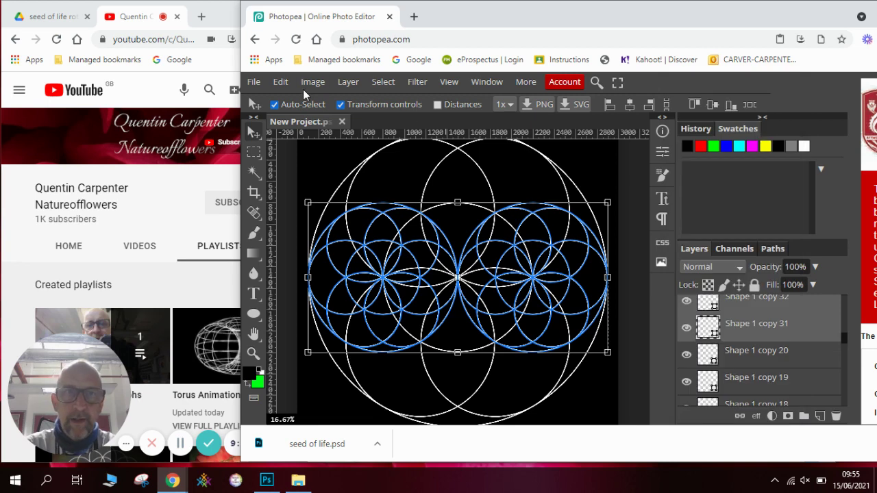
# Rotate the duplicated small flowers by 60°
pyautogui.click(282, 83)
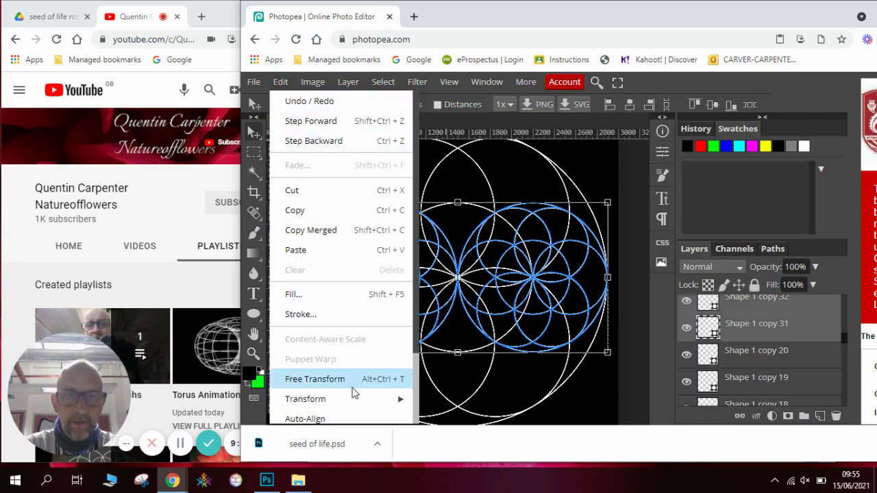
pyautogui.moveTo(322, 399)
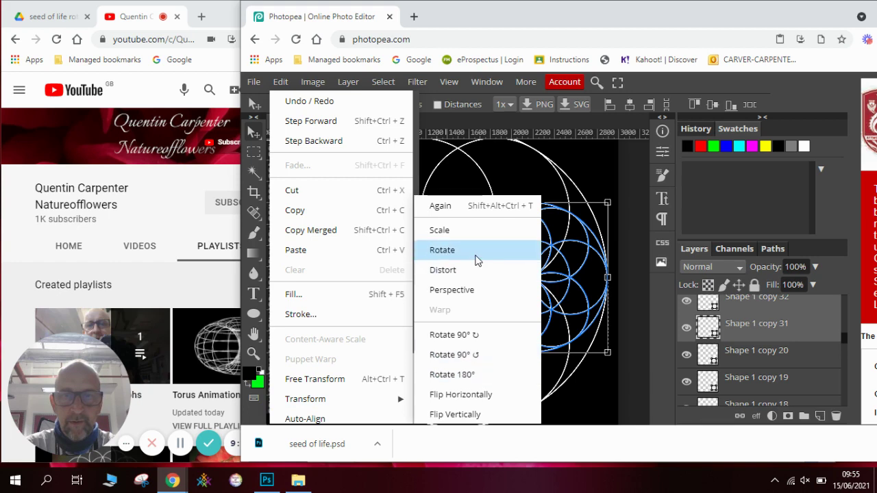
pyautogui.click(478, 262)
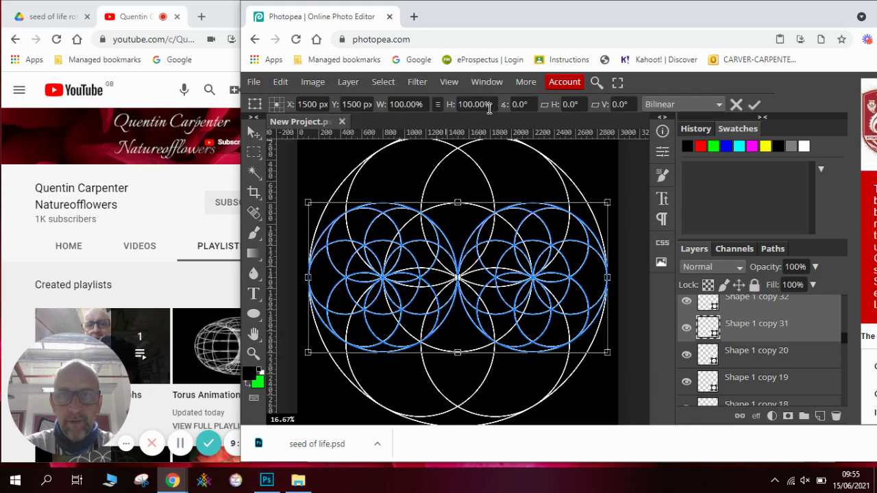
pyautogui.click(522, 104)
pyautogui.write('60')
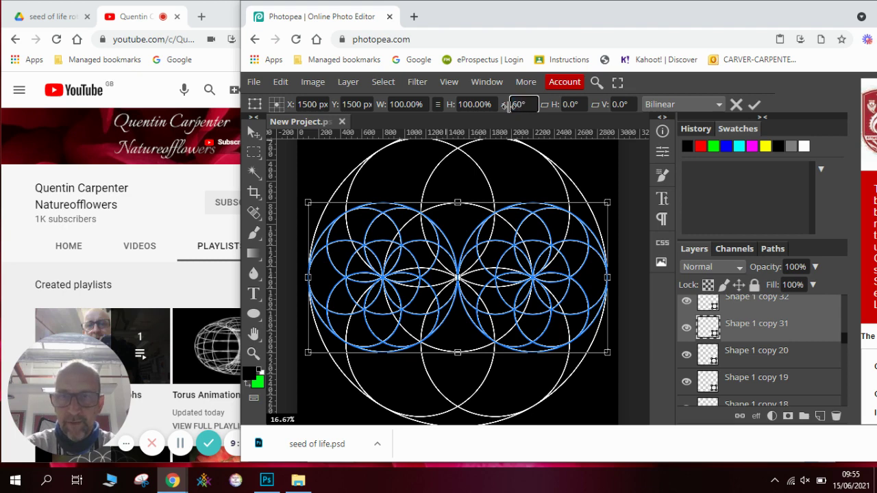
pyautogui.press('Return')
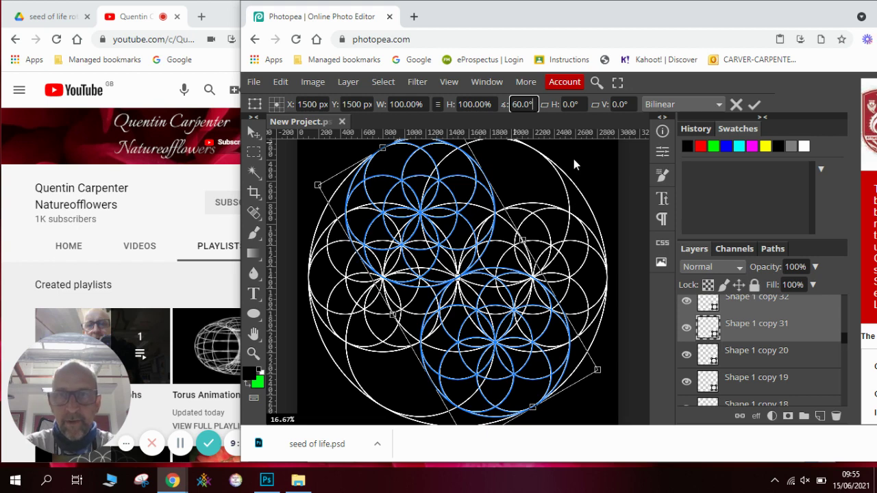
# Duplicate the rotated small flowers and rotate the new copies a further 60°
pyautogui.rightClick(747, 329)
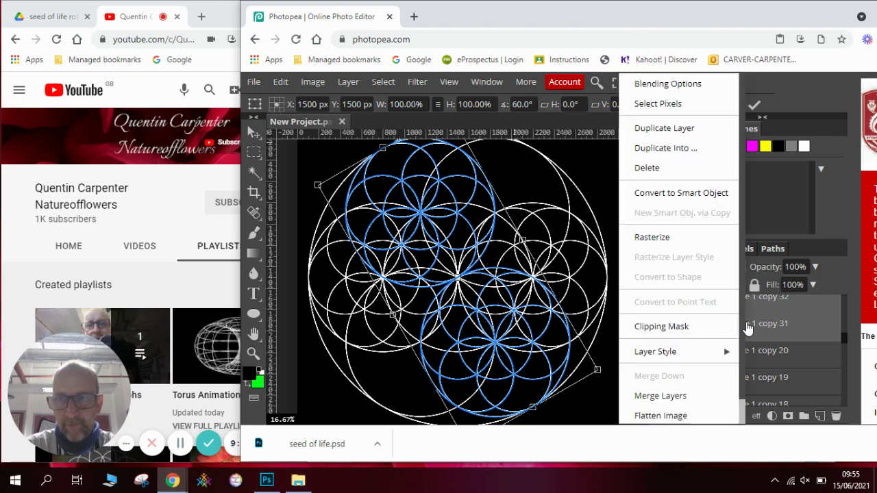
pyautogui.click(697, 131)
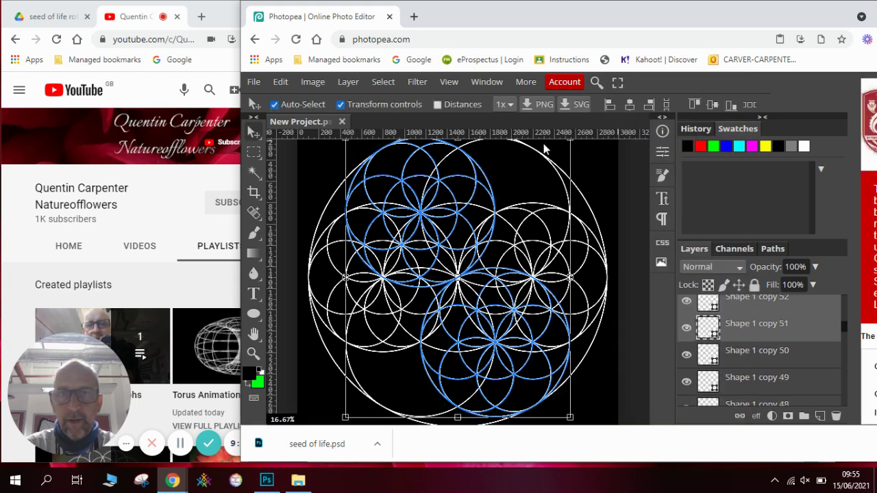
pyautogui.click(287, 87)
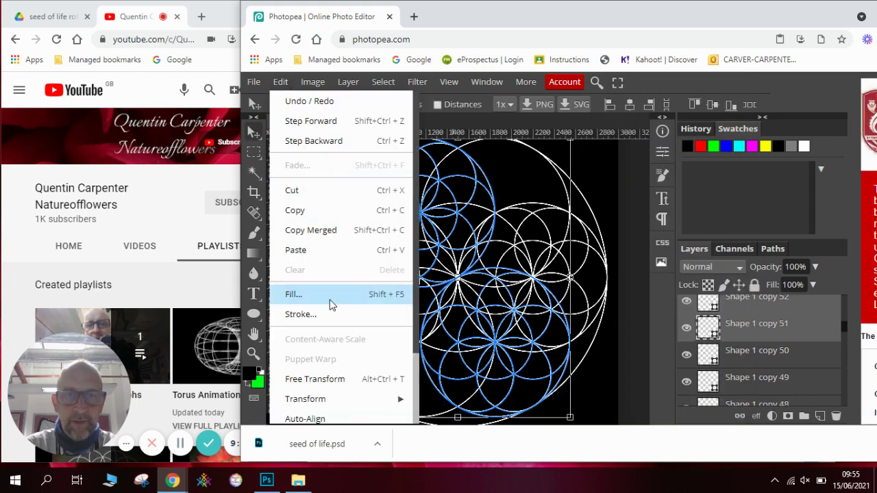
pyautogui.moveTo(305, 399)
pyautogui.click(452, 250)
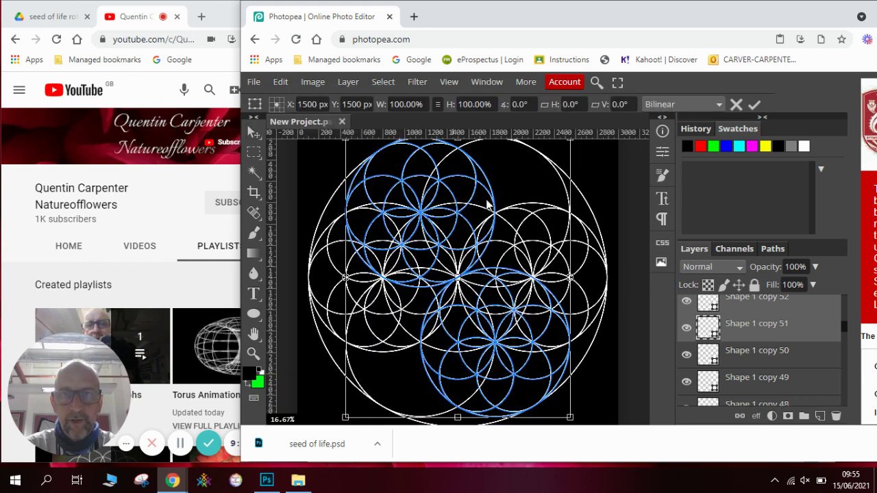
pyautogui.click(512, 104)
pyautogui.write('60')
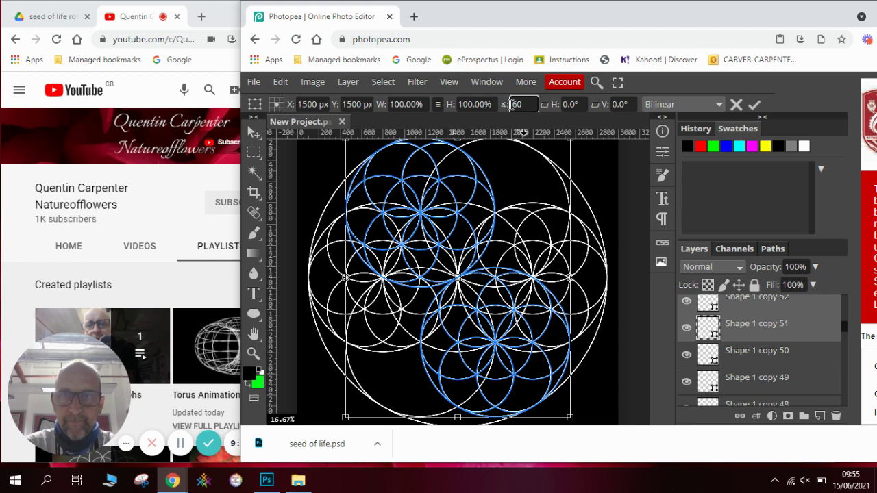
pyautogui.press('Return')
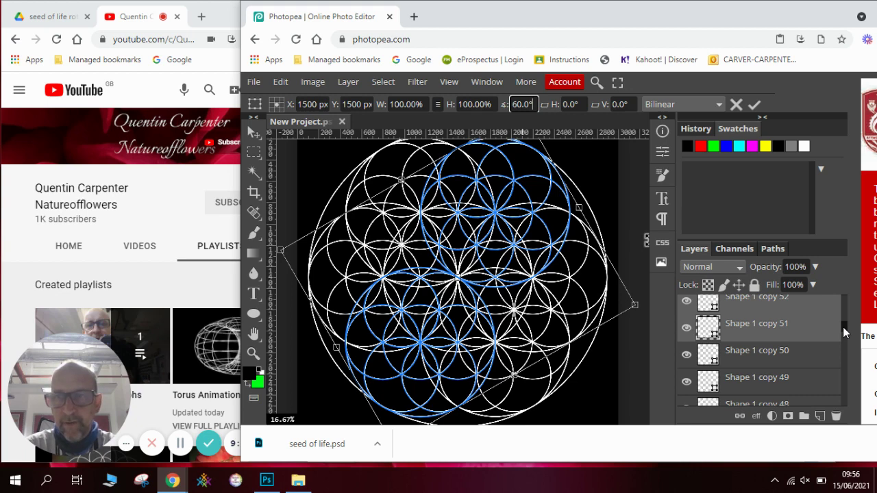
pyautogui.moveTo(844, 332); pyautogui.dragTo(848, 406)
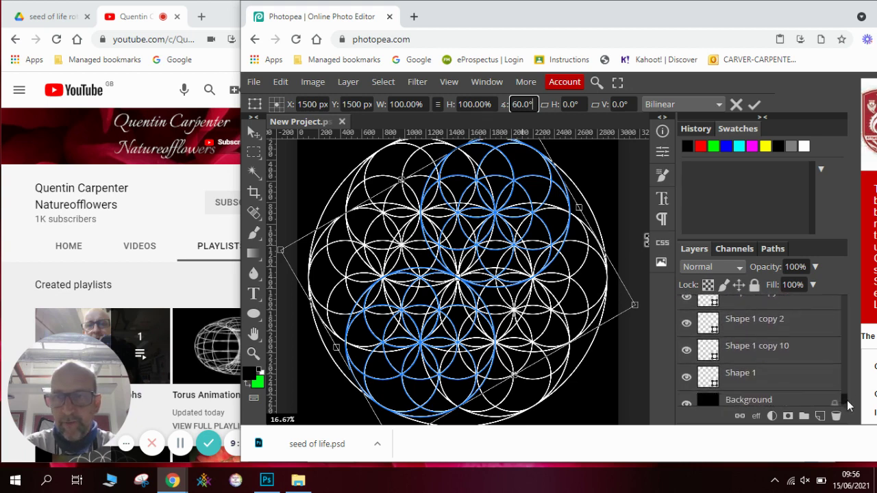
# Commit the rotation and select the inner circle, Shape 1 copy 2, Shape 1 copy and further circle layers
pyautogui.click(785, 377)
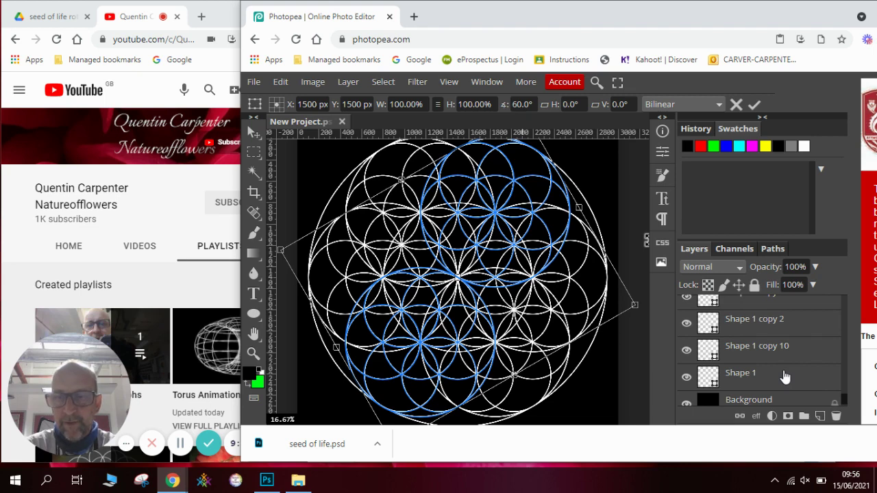
pyautogui.click(785, 377)
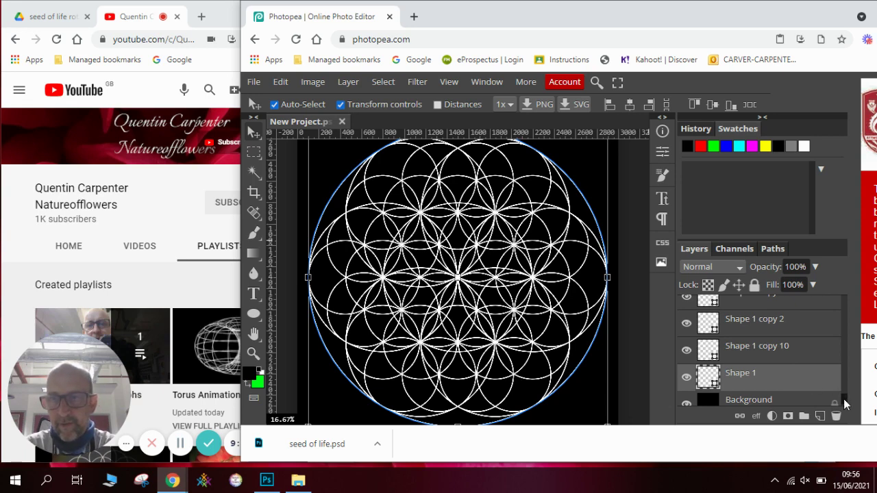
pyautogui.scroll(3, 845, 404)
pyautogui.scroll(-1, 845, 404)
pyautogui.scroll(-1, 845, 404)
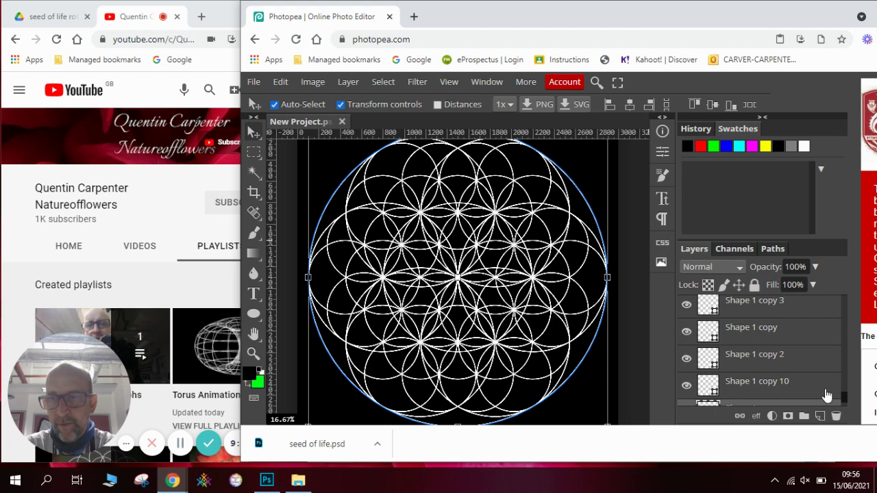
pyautogui.click(842, 388)
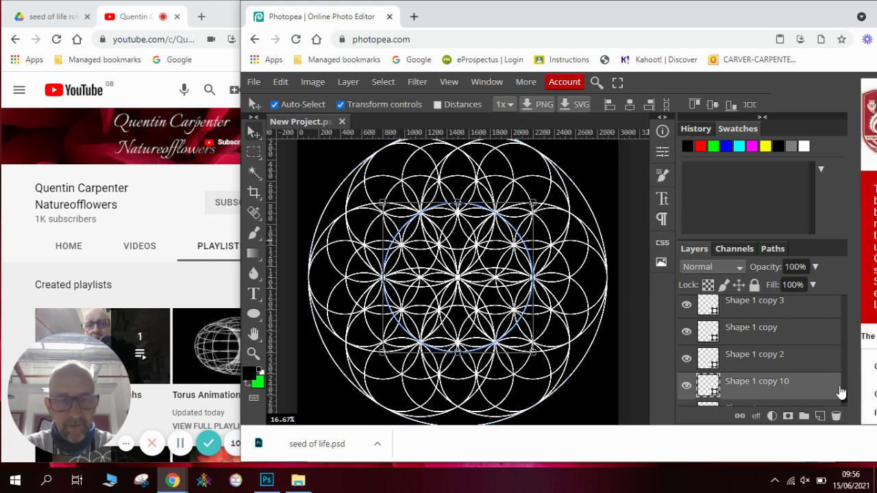
pyautogui.keyDown('shift'); pyautogui.click(808, 356); pyautogui.keyUp('shift')
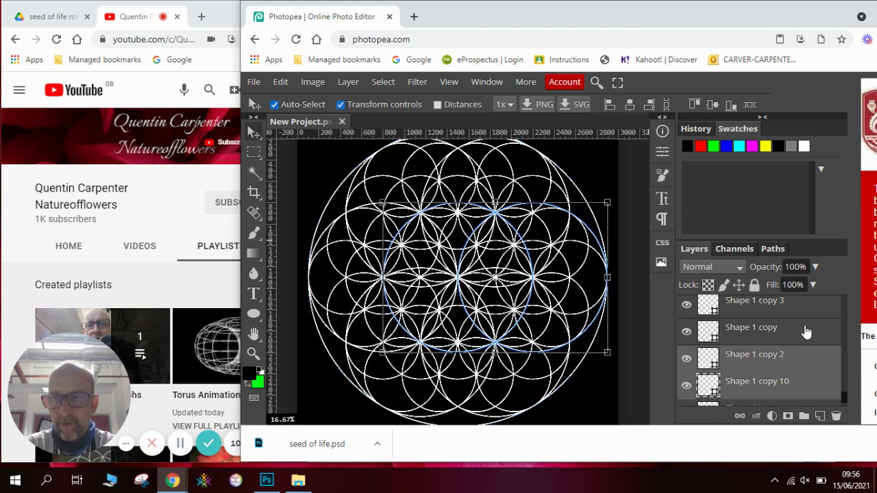
pyautogui.keyDown('shift'); pyautogui.click(805, 333); pyautogui.keyUp('shift')
pyautogui.scroll(-2, 844, 396)
pyautogui.scroll(-2, 844, 393)
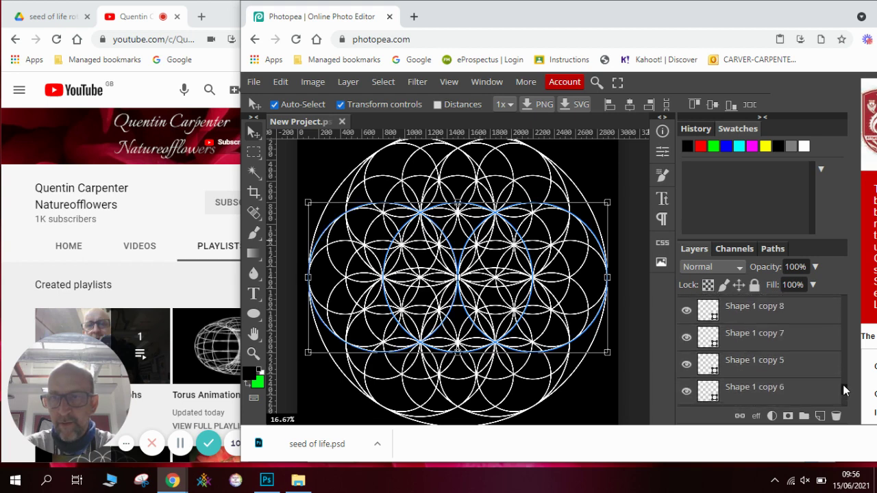
pyautogui.scroll(-2, 844, 390)
pyautogui.scroll(1, 845, 388)
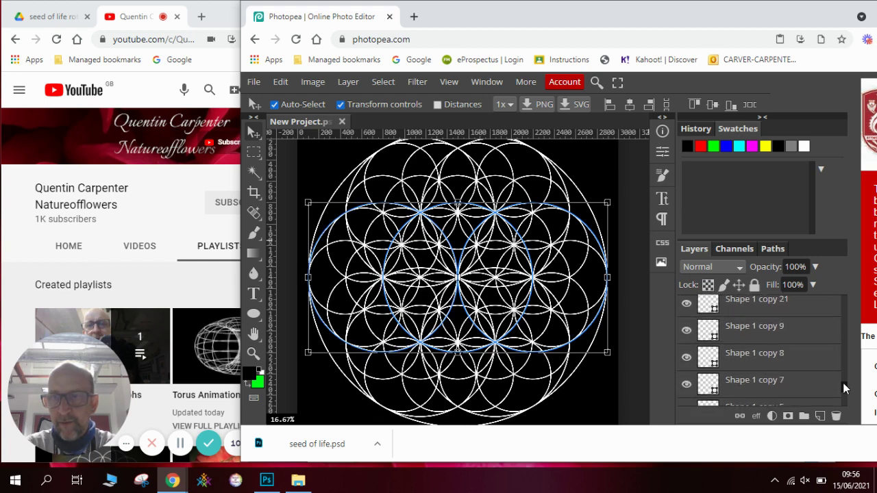
pyautogui.keyDown('shift'); pyautogui.click(807, 334); pyautogui.keyUp('shift')
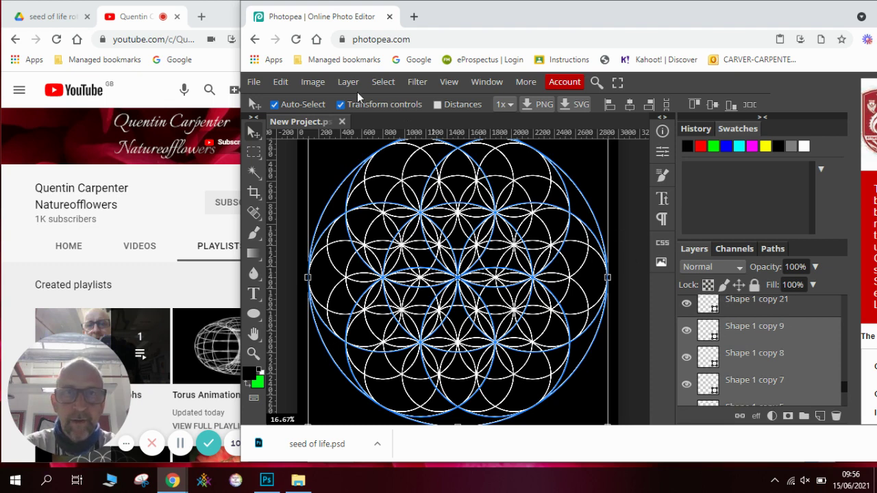
# Scale the selected circles to 50% and commit the resize
pyautogui.click(289, 80)
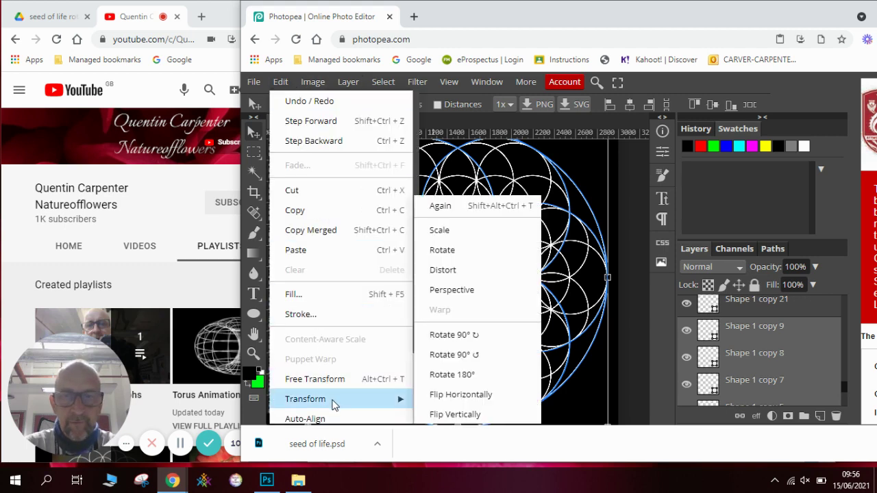
pyautogui.click(443, 177)
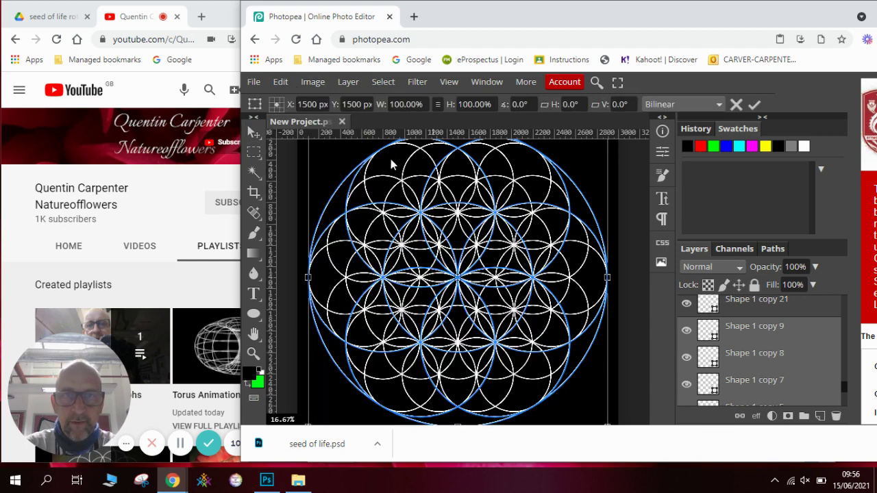
pyautogui.doubleClick(487, 104)
pyautogui.write('5')
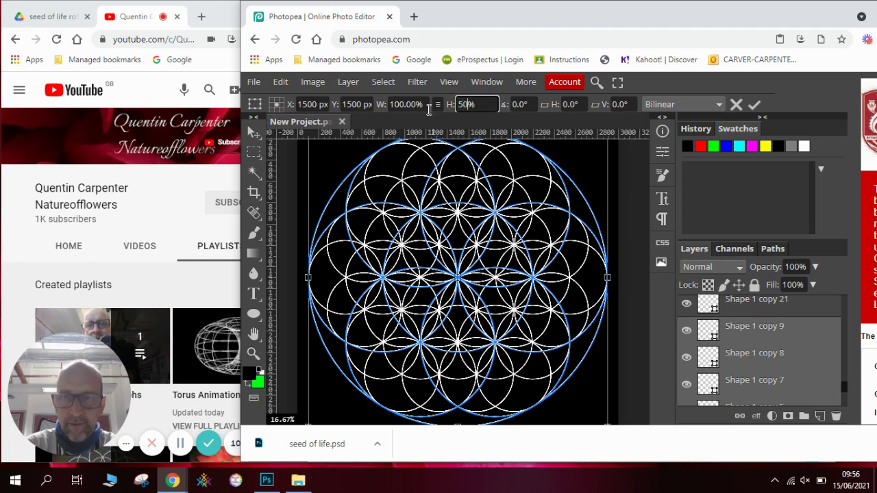
pyautogui.press('Return')
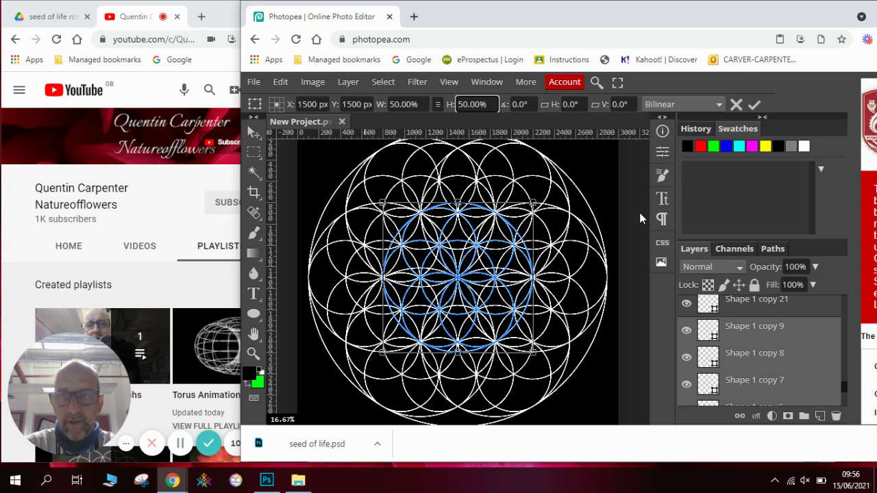
pyautogui.click(788, 313)
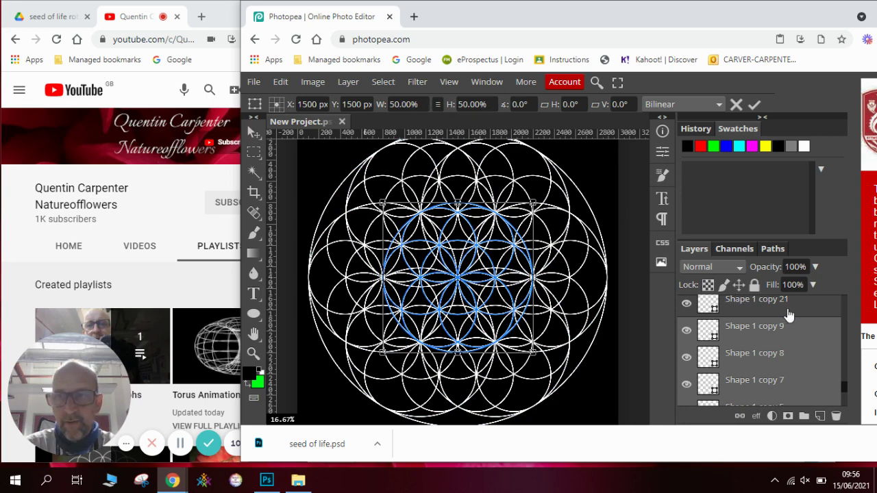
pyautogui.click(788, 313)
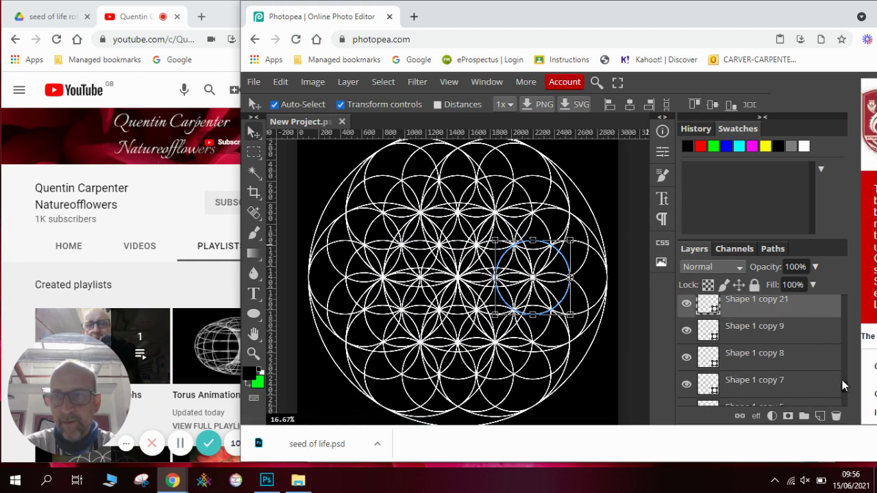
# Clear the circle selection and bring up the File menu's save options
pyautogui.moveTo(847, 388)
pyautogui.mouseDown()
pyautogui.moveTo(848, 410)
pyautogui.moveTo(843, 297)
pyautogui.moveTo(847, 406)
pyautogui.mouseUp()
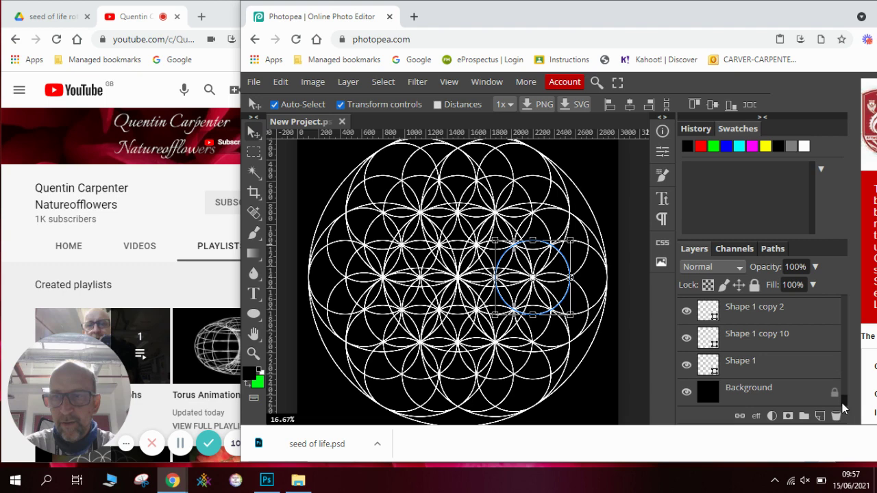
pyautogui.moveTo(842, 403); pyautogui.dragTo(846, 321)
pyautogui.click(632, 354)
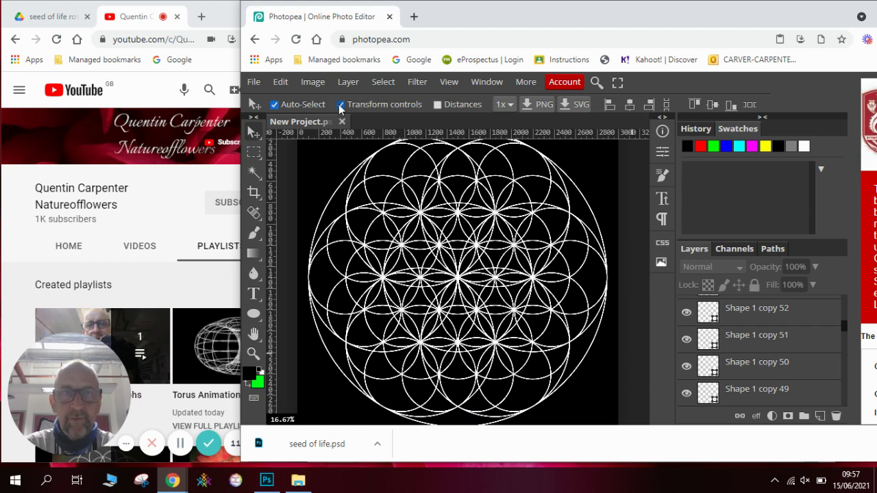
pyautogui.click(258, 86)
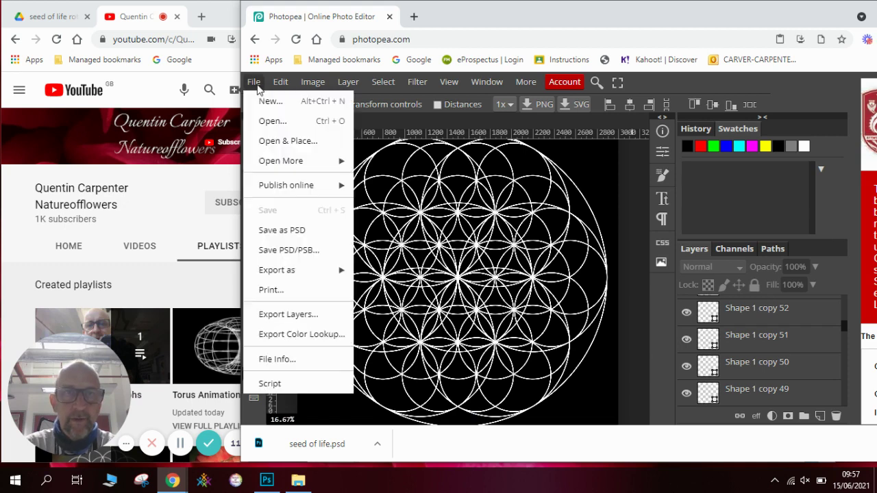
# Save the document as a PSD named 'flower of life'
pyautogui.click(286, 231)
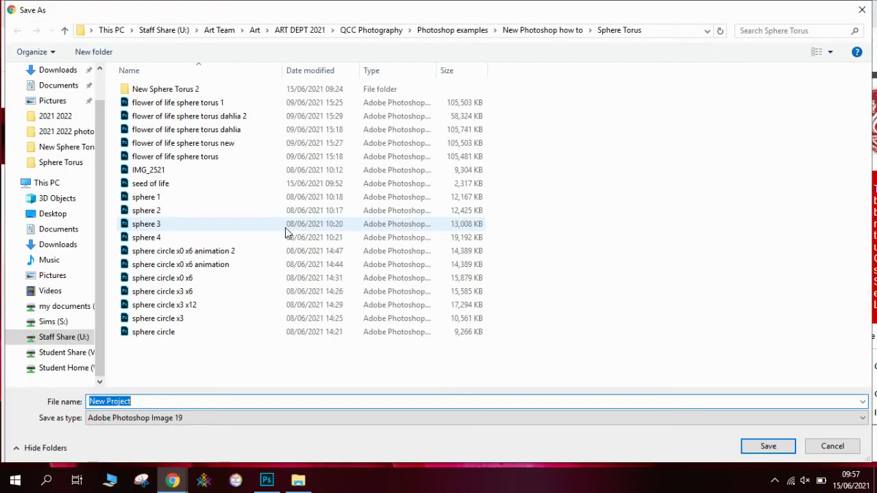
pyautogui.moveTo(137, 402); pyautogui.dragTo(67, 407)
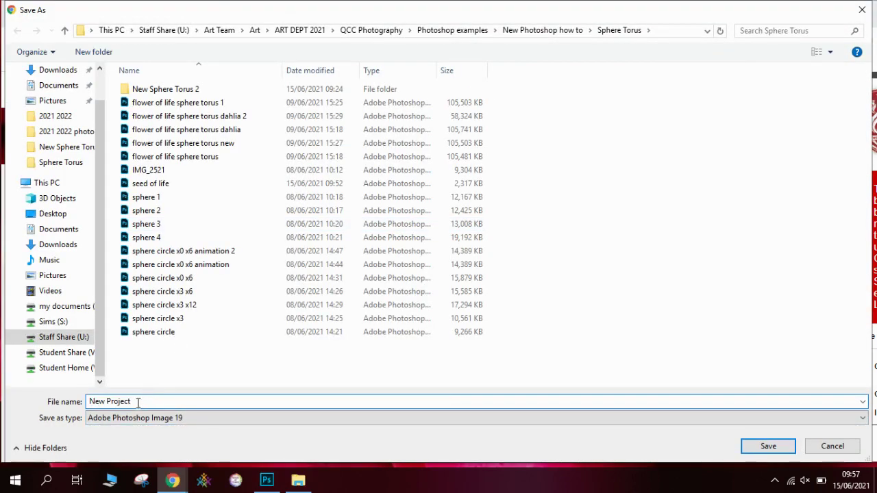
pyautogui.write('flower of life')
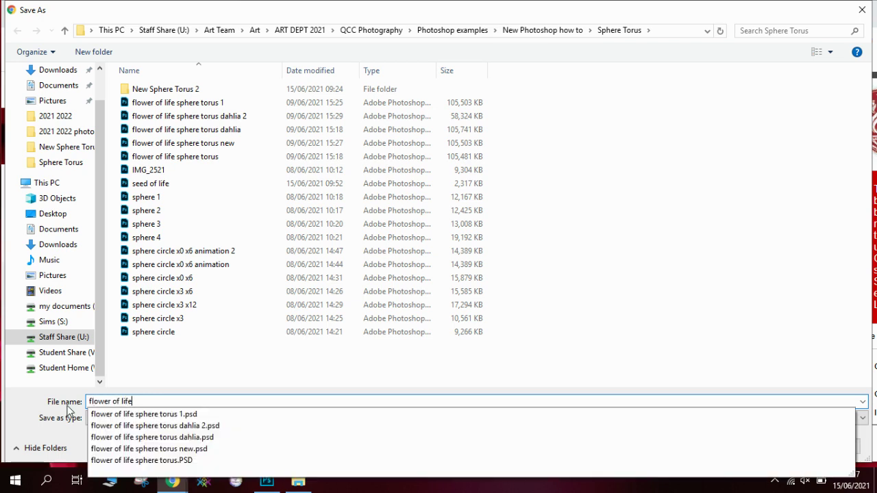
pyautogui.press('Return')
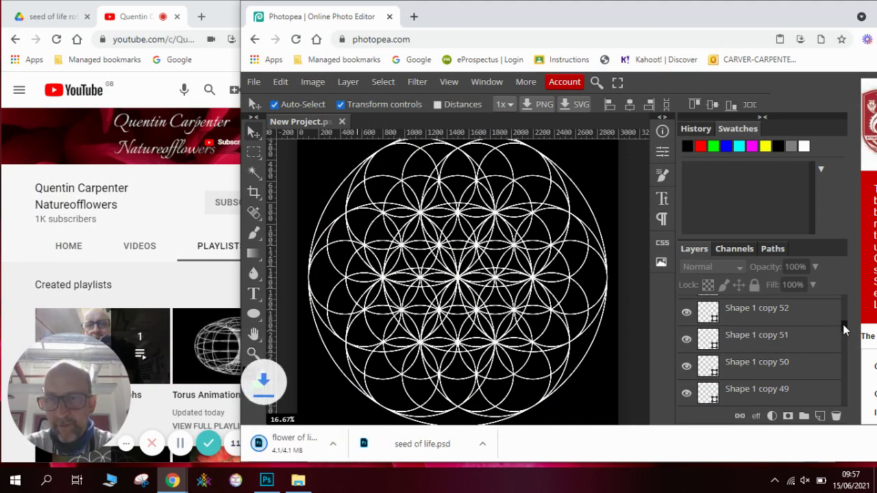
# Hide circle layers Shape 1 copy 14, 13, 16 and 17
pyautogui.moveTo(845, 330); pyautogui.dragTo(844, 370)
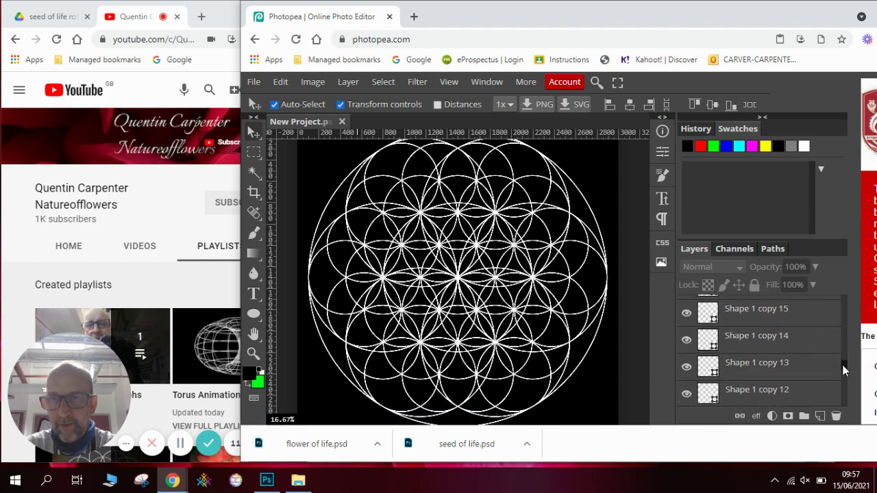
pyautogui.click(687, 341)
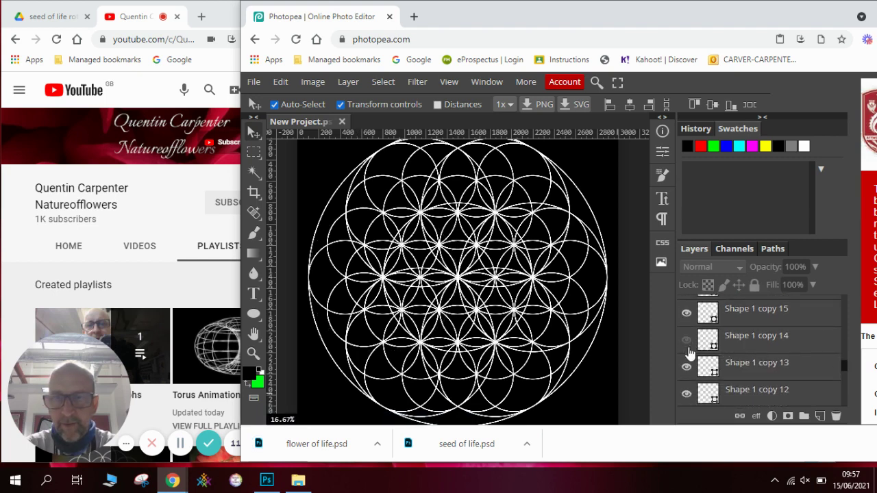
pyautogui.click(687, 367)
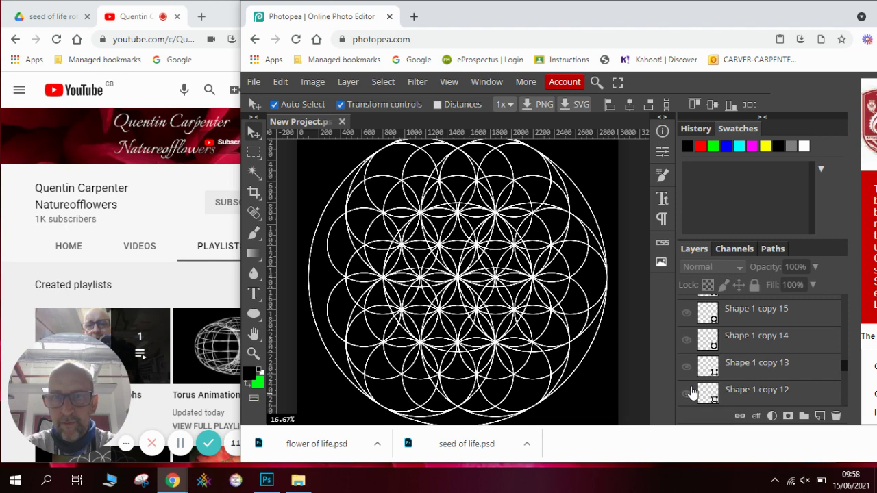
pyautogui.moveTo(846, 370); pyautogui.dragTo(846, 364)
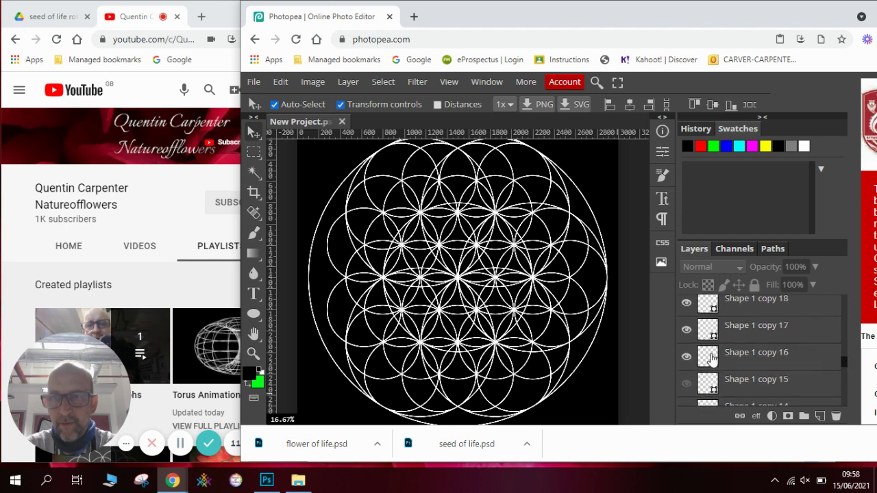
pyautogui.click(686, 356)
pyautogui.click(686, 329)
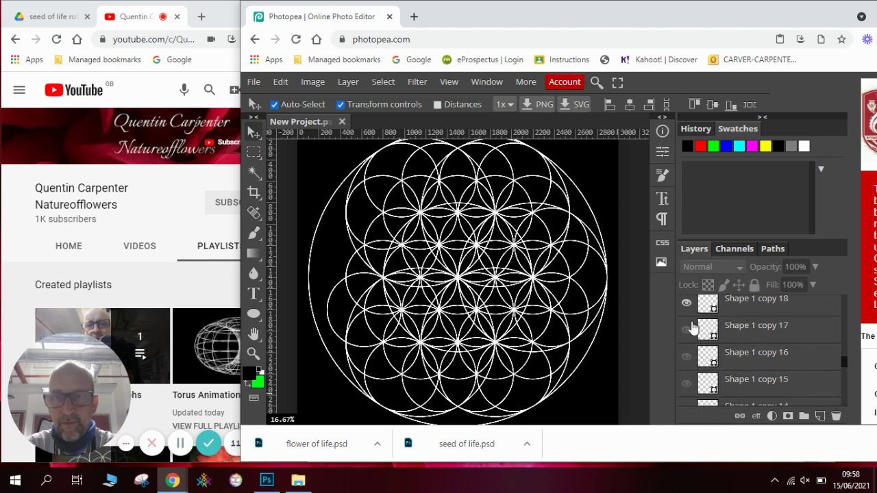
# Restore Shape 1 copy 17 and 16, and briefly hide then show copies 11 and 30
pyautogui.click(687, 329)
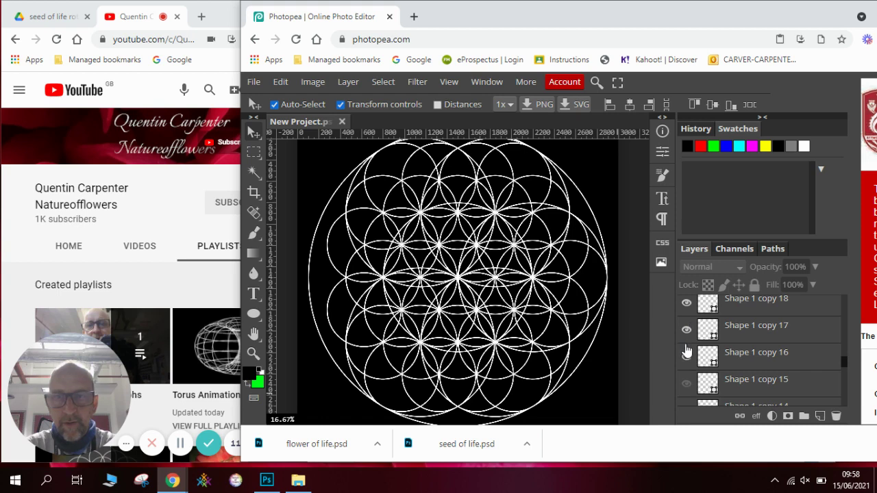
pyautogui.click(686, 355)
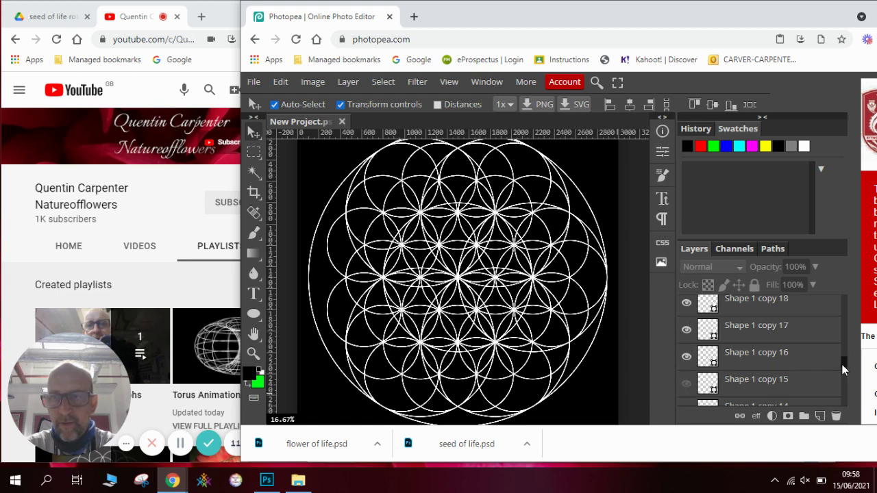
pyautogui.scroll(-3, 844, 370)
pyautogui.scroll(-2, 842, 372)
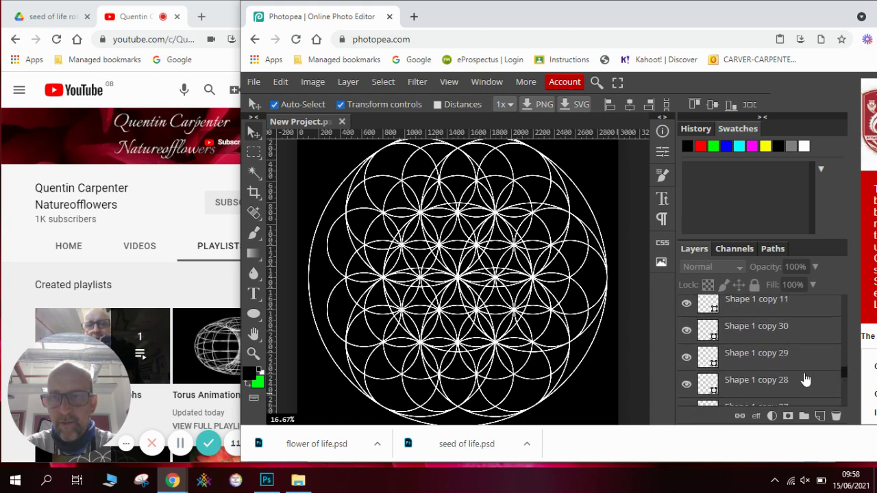
pyautogui.click(687, 304)
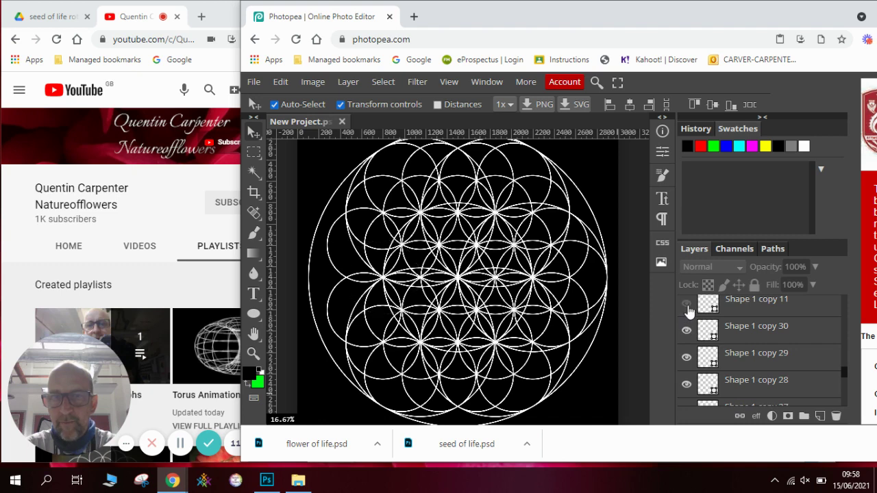
pyautogui.click(687, 306)
pyautogui.click(687, 331)
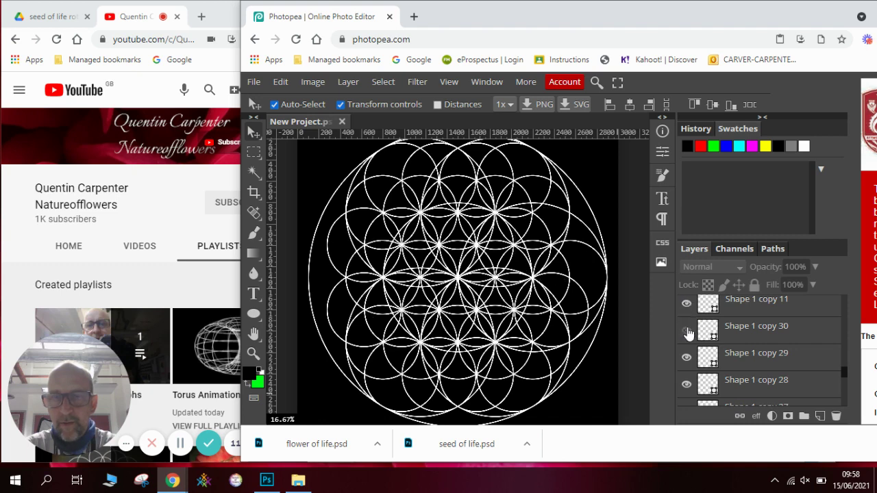
pyautogui.click(687, 332)
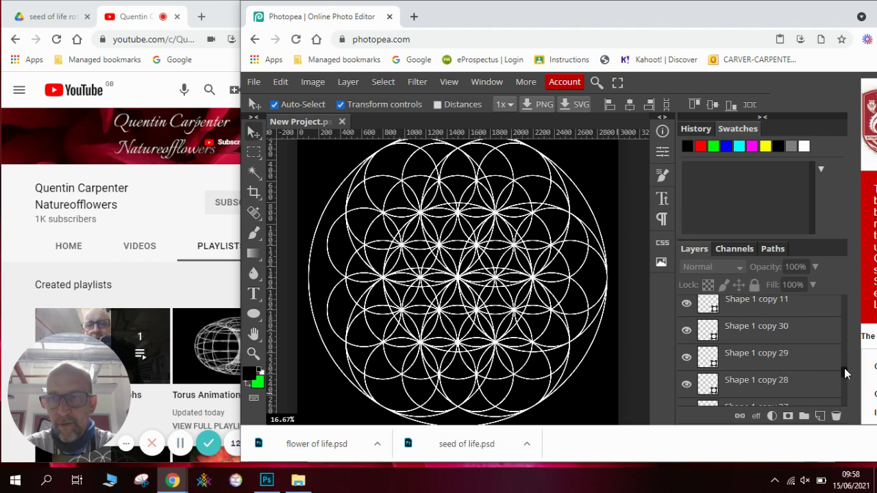
pyautogui.moveTo(846, 370); pyautogui.dragTo(846, 404)
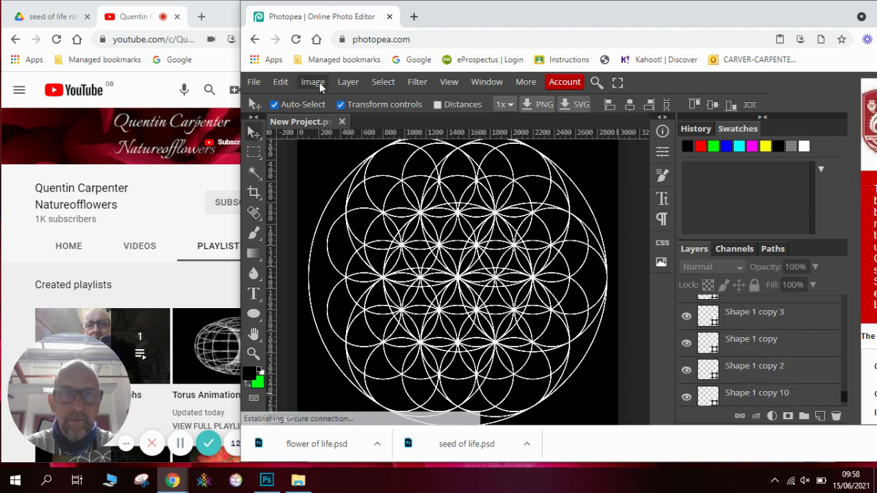
pyautogui.click(281, 82)
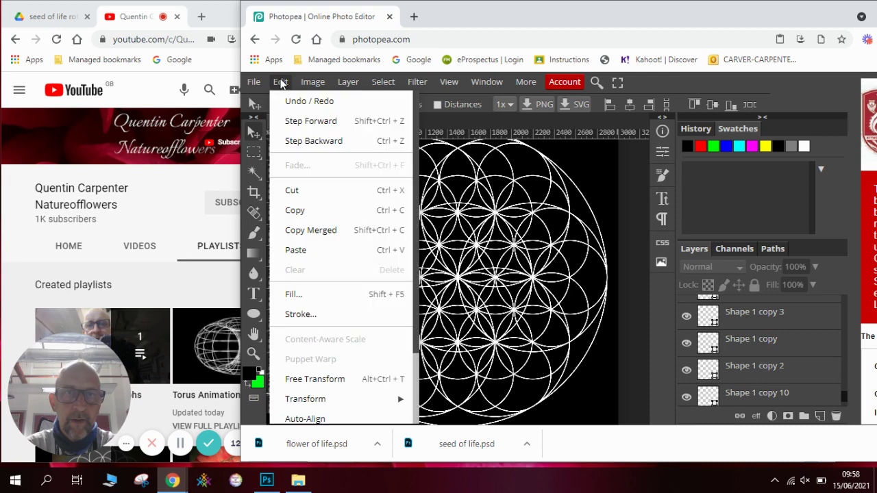
pyautogui.click(294, 141)
pyautogui.click(285, 88)
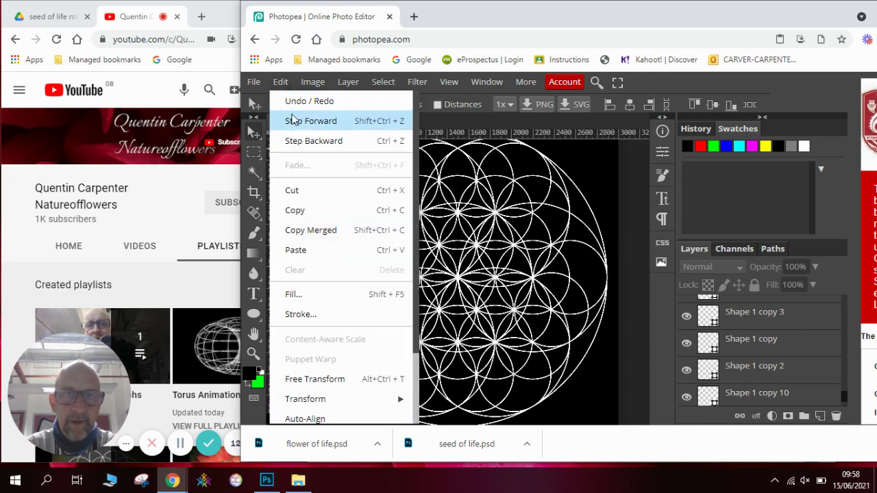
pyautogui.click(291, 140)
pyautogui.click(282, 84)
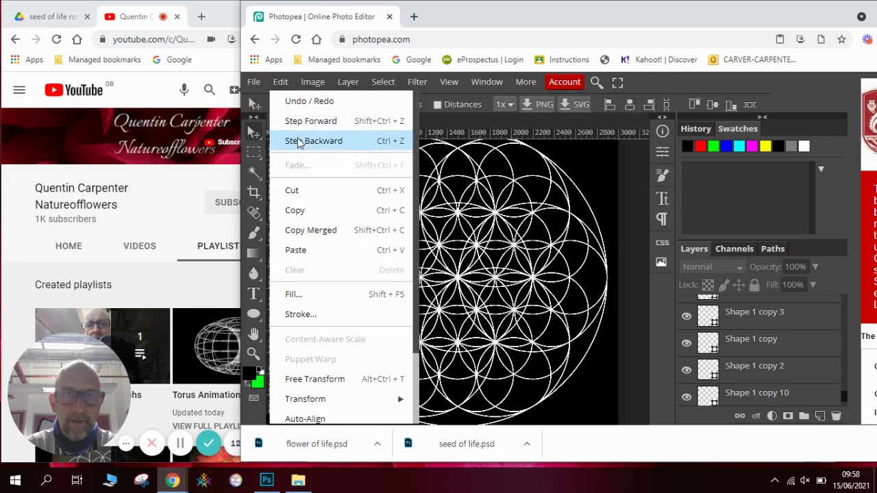
pyautogui.click(296, 141)
pyautogui.click(280, 82)
pyautogui.click(295, 140)
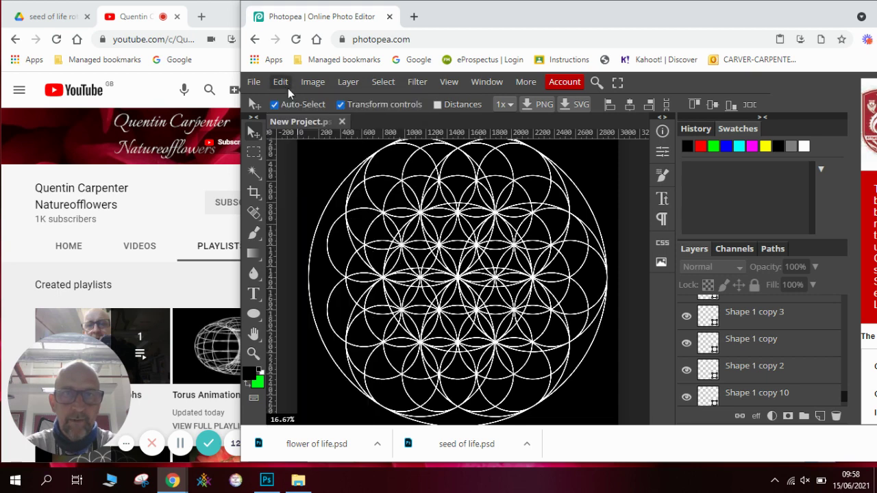
pyautogui.click(281, 82)
pyautogui.click(293, 141)
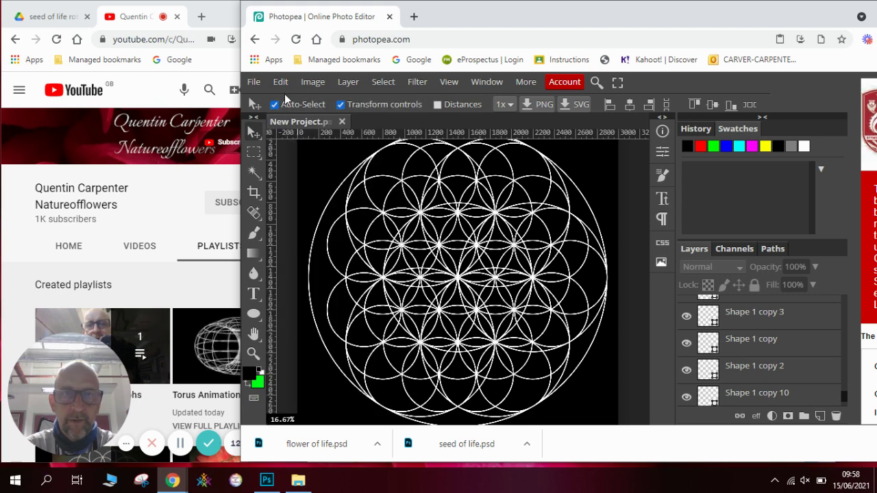
pyautogui.click(282, 84)
pyautogui.click(294, 143)
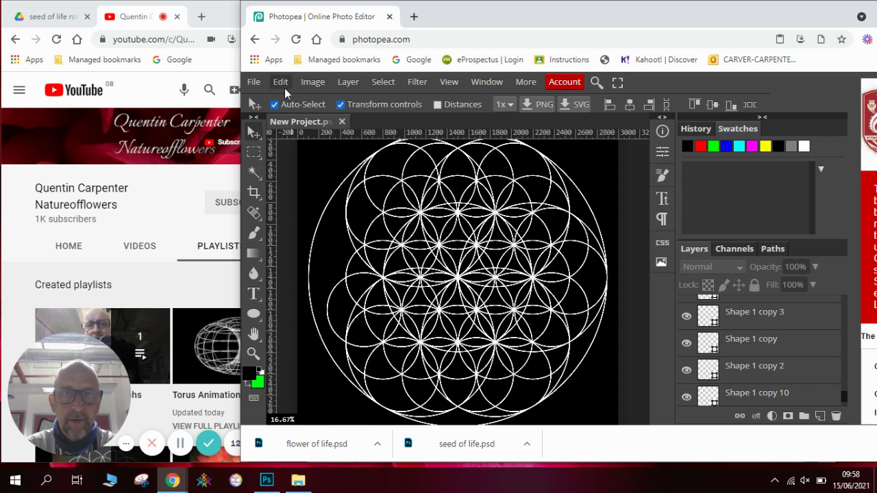
pyautogui.click(281, 82)
pyautogui.click(292, 141)
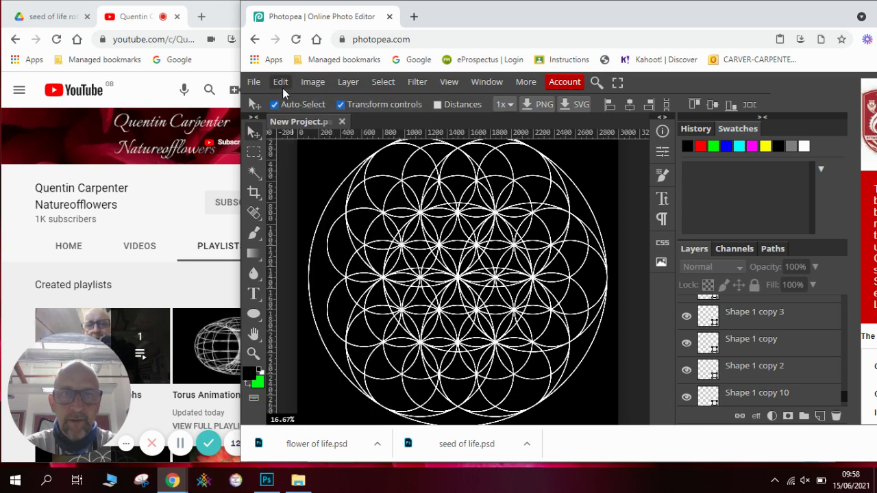
pyautogui.click(281, 82)
pyautogui.click(294, 144)
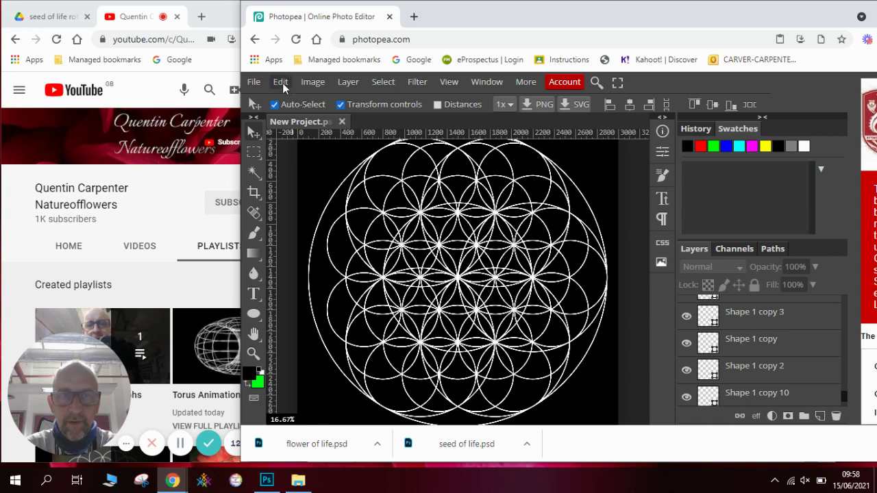
pyautogui.click(281, 82)
pyautogui.click(295, 144)
pyautogui.click(280, 82)
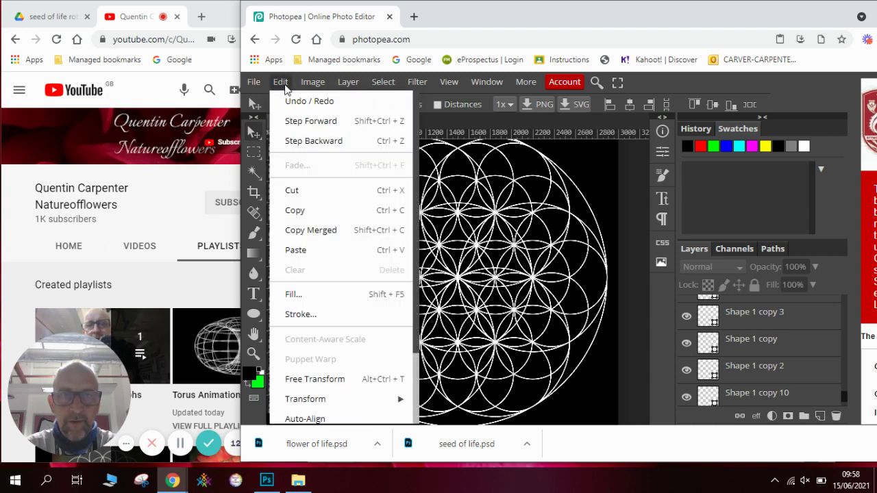
pyautogui.click(295, 142)
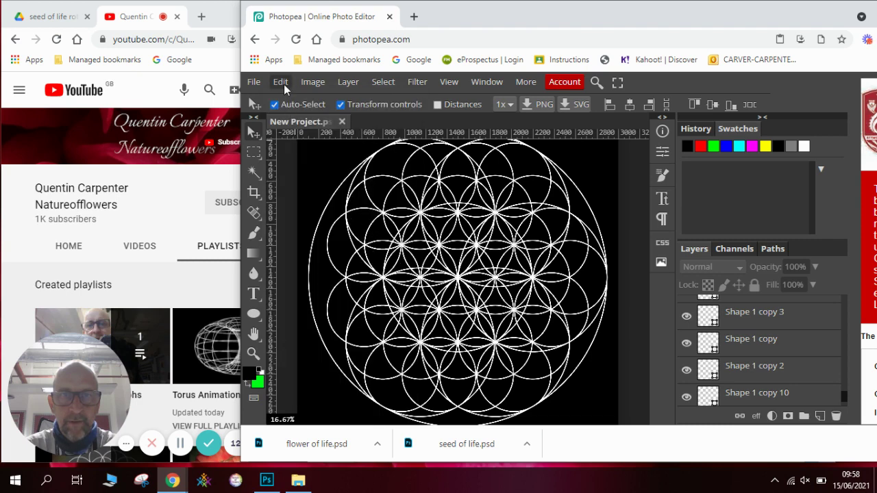
pyautogui.click(281, 82)
pyautogui.click(301, 143)
pyautogui.click(283, 83)
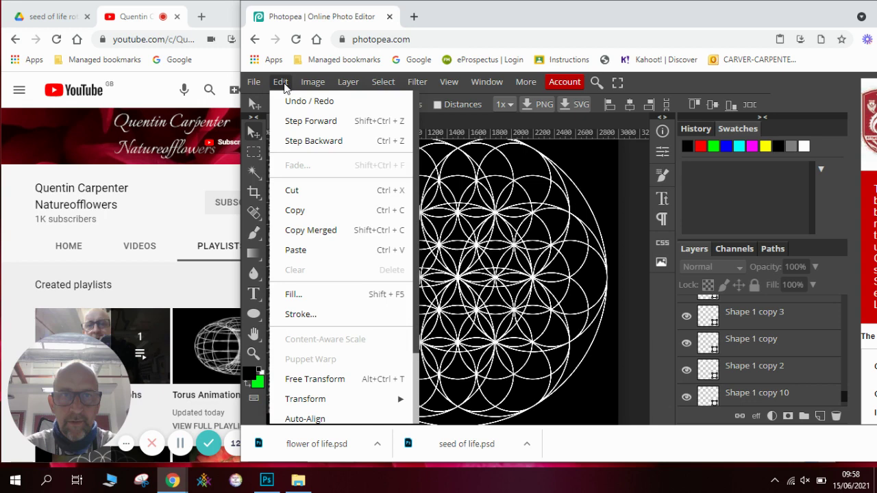
pyautogui.click(290, 134)
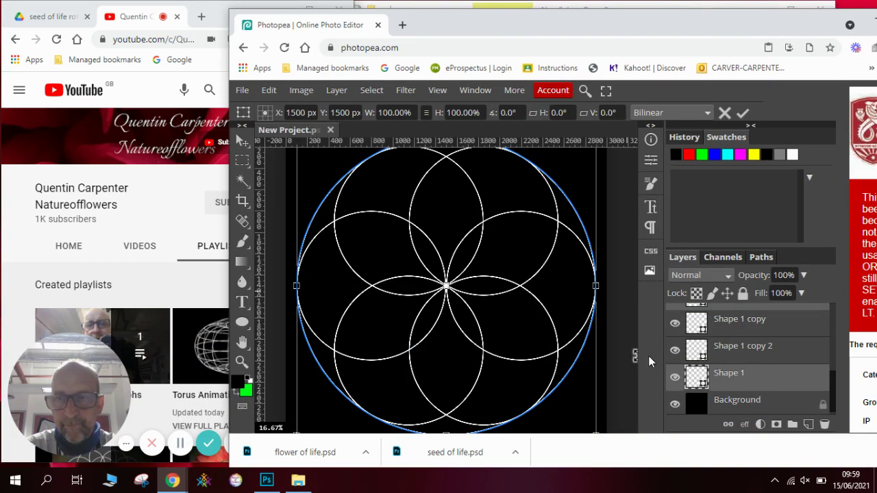
# Open the downloaded flower of life.psd from Chrome's download bar in Photoshop
pyautogui.moveTo(833, 390)
pyautogui.mouseDown()
pyautogui.moveTo(833, 314)
pyautogui.moveTo(832, 325)
pyautogui.mouseUp()
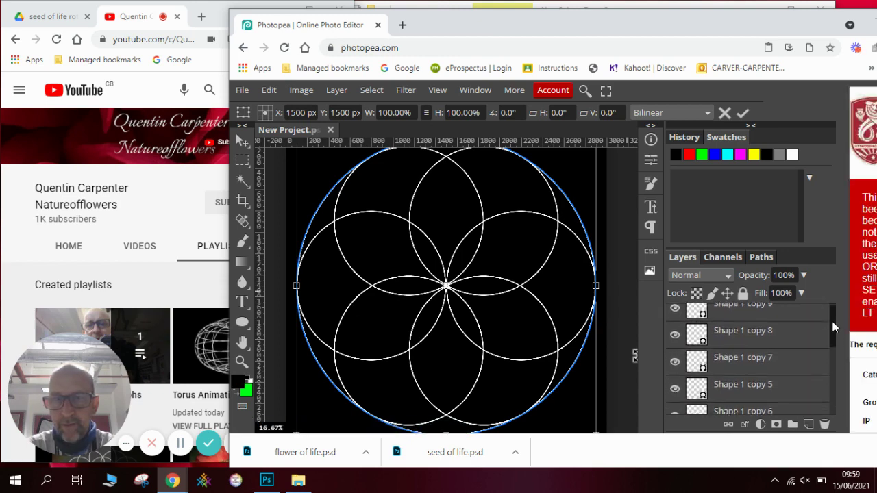
pyautogui.click(329, 454)
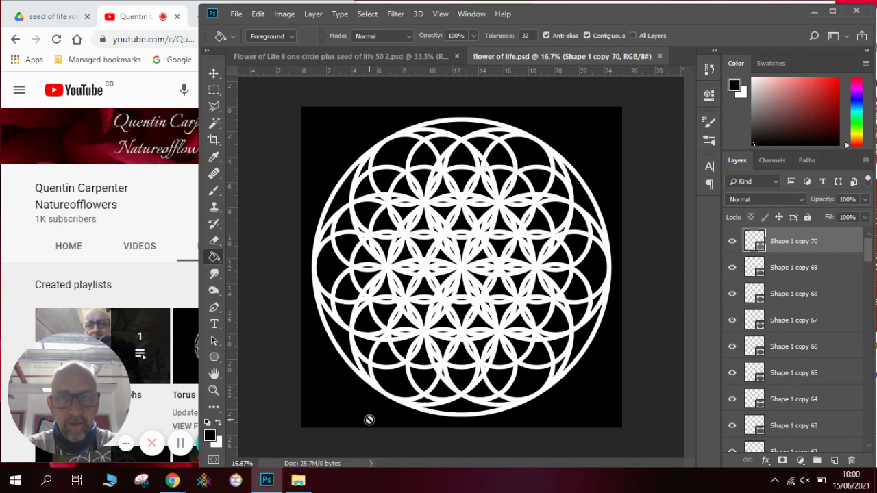
# Close the flower of life.psd document in Photoshop
pyautogui.click(660, 56)
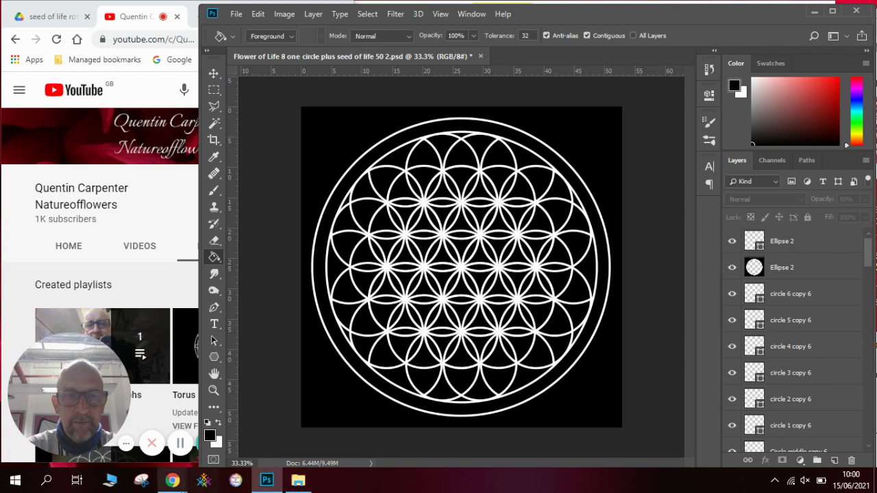
# Open 'Flower of Life 8 both circles plus seed of life 50' from the New Sphere Torus 2 folder
pyautogui.moveTo(172, 480)
pyautogui.click(161, 446)
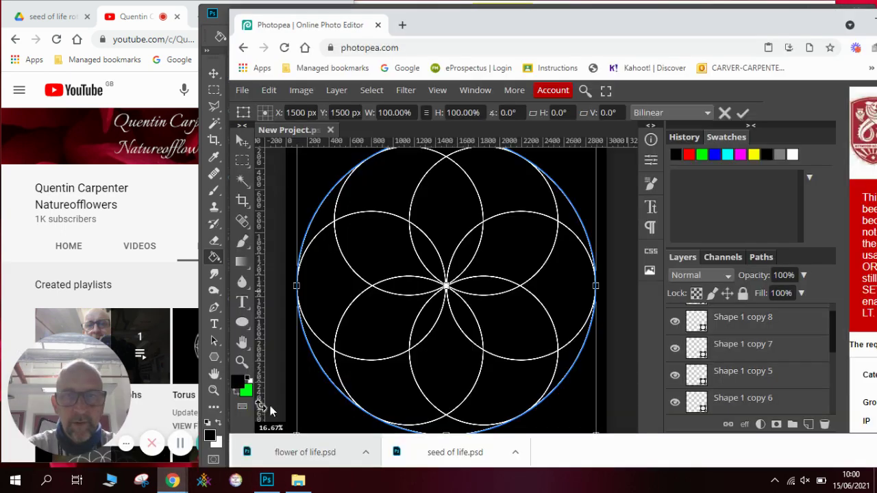
pyautogui.click(241, 90)
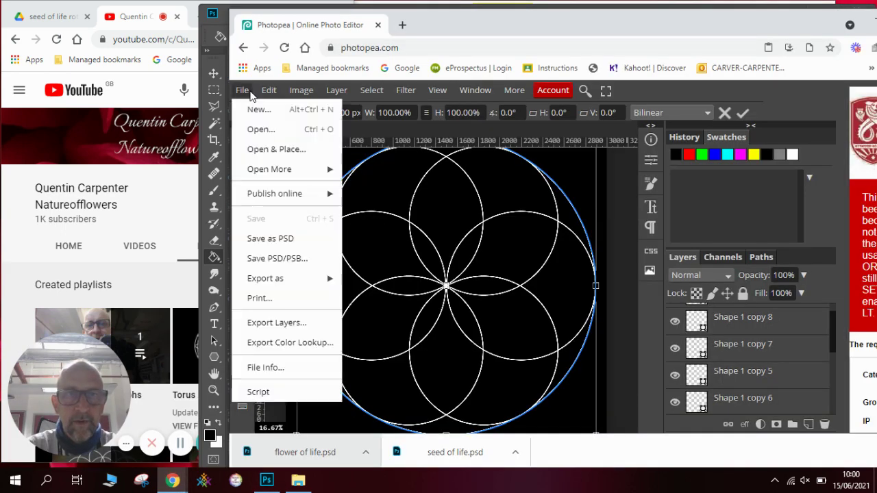
pyautogui.click(261, 134)
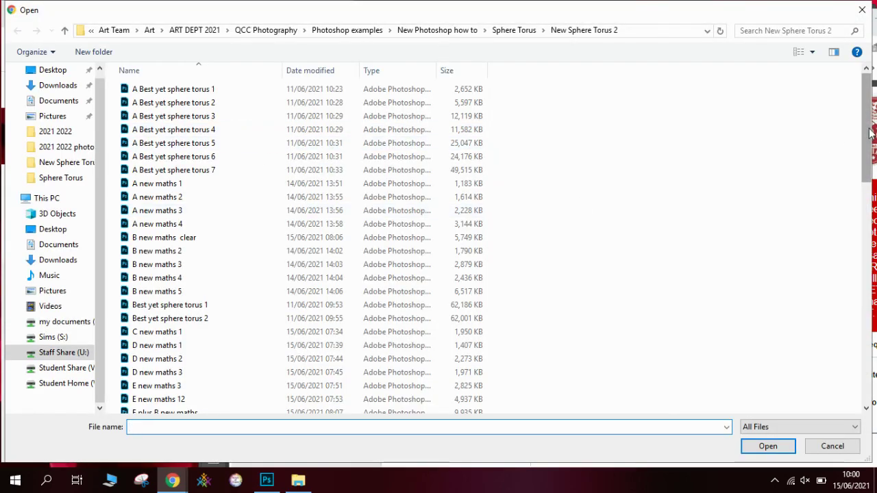
pyautogui.moveTo(867, 134); pyautogui.dragTo(870, 280)
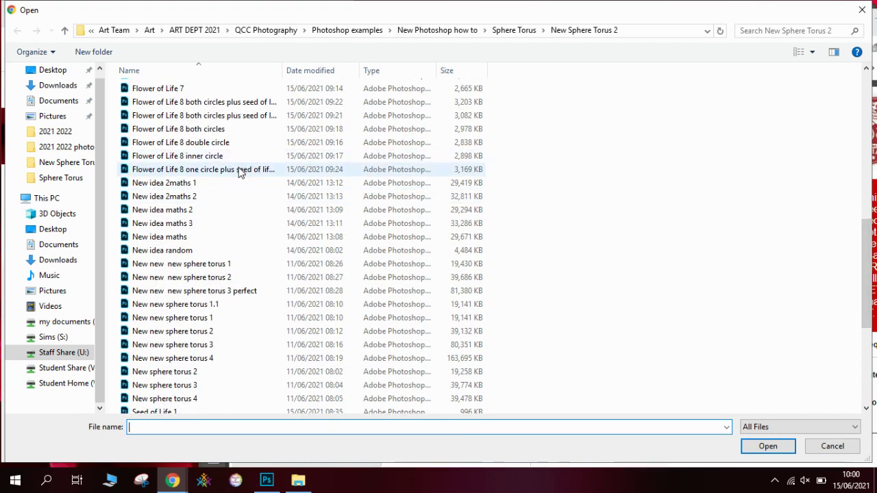
pyautogui.click(258, 118)
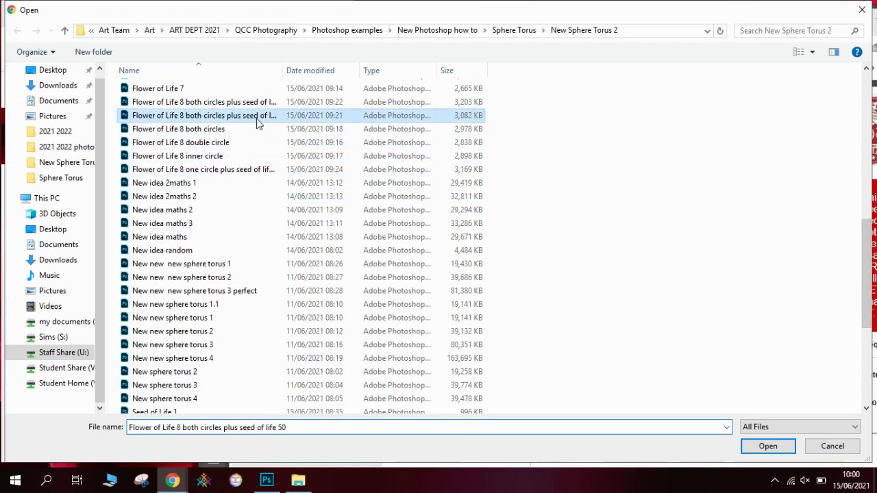
pyautogui.click(767, 446)
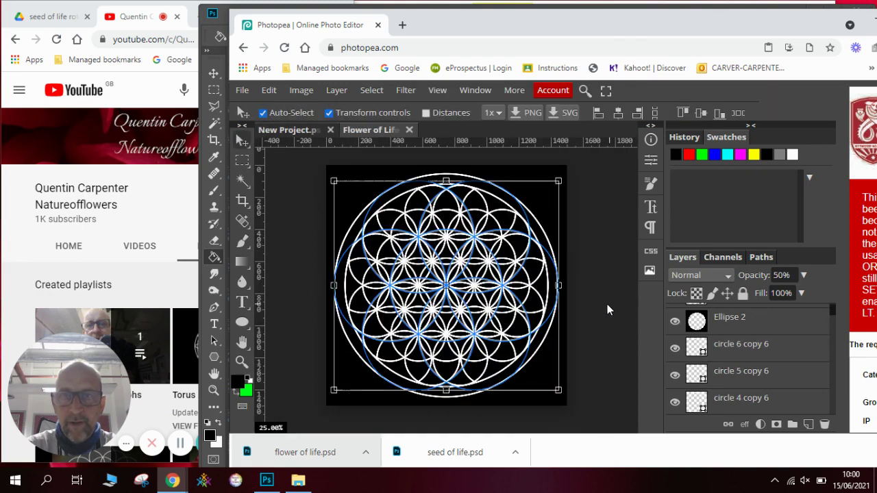
# Deselect layers to inspect the double-ringed pattern, then move the browser aside to reveal Photoshop
pyautogui.click(605, 303)
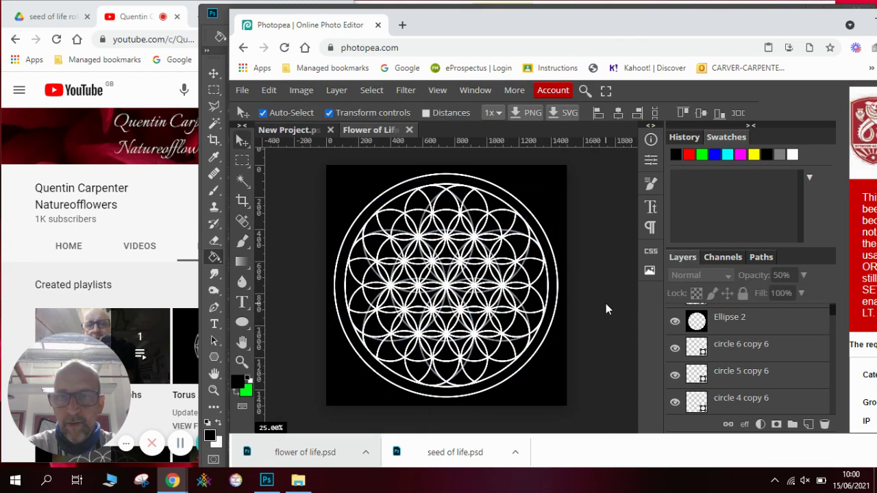
pyautogui.moveTo(834, 316); pyautogui.dragTo(833, 404)
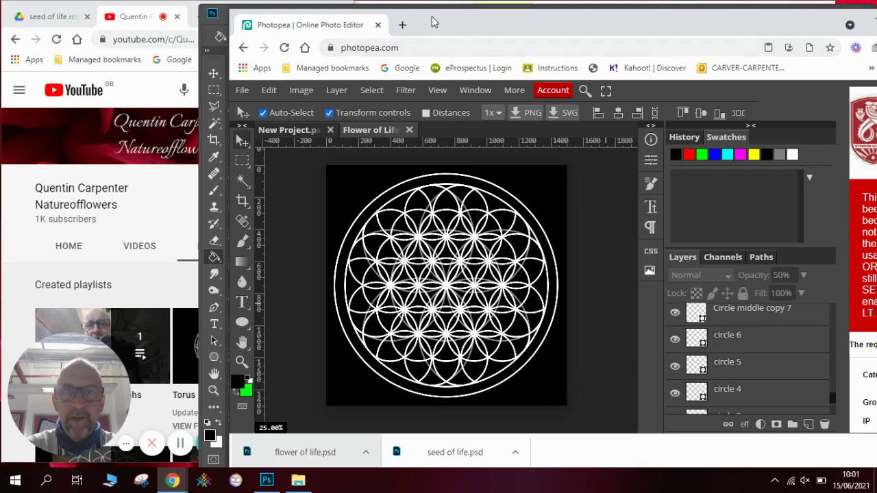
pyautogui.moveTo(431, 17); pyautogui.dragTo(478, 71)
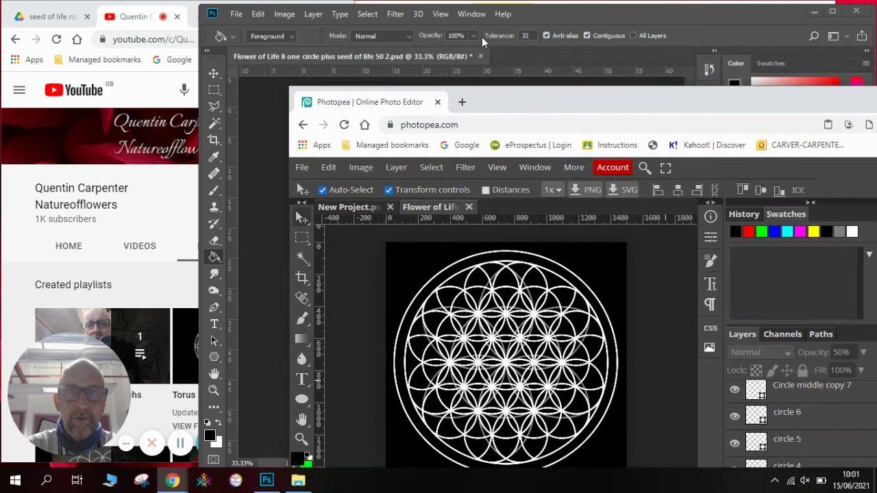
# Focus Photoshop's Flower of Life document, then bring the YouTube channel page forward
pyautogui.click(517, 15)
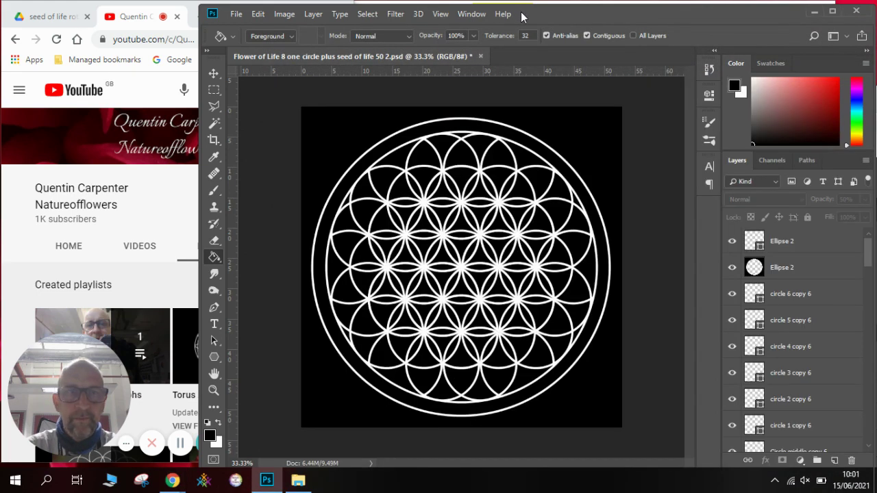
pyautogui.click(162, 194)
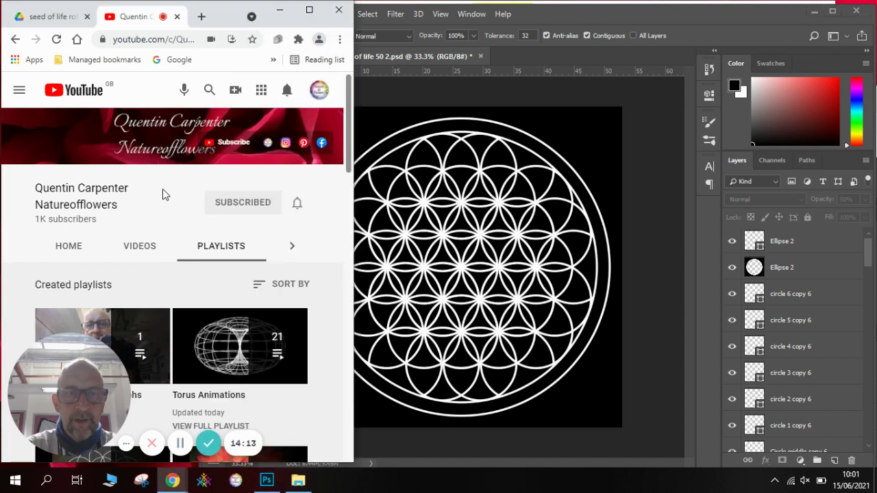